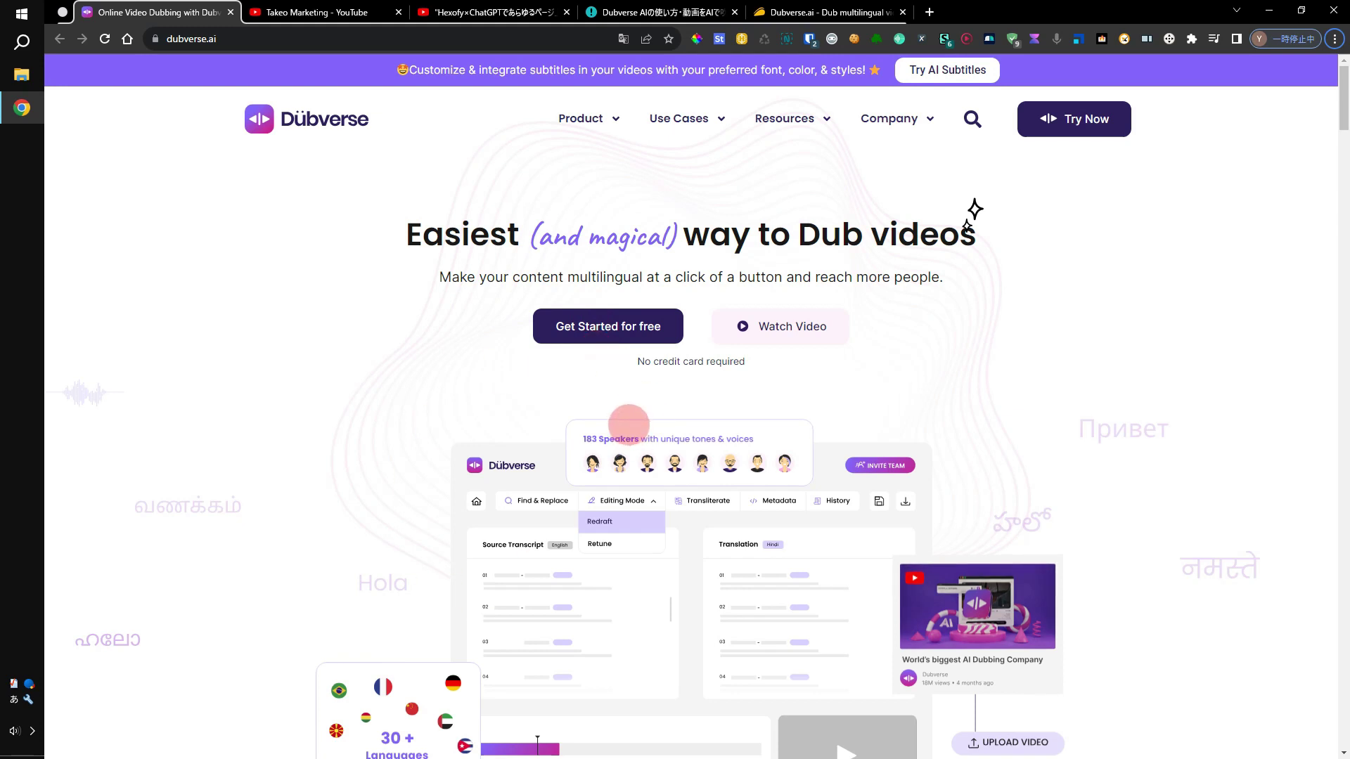
Scroll the Dubverse homepage down to the creator showcase, then switch to the YouTube channel's videos tab.
scroll(629, 427, "down", 5)
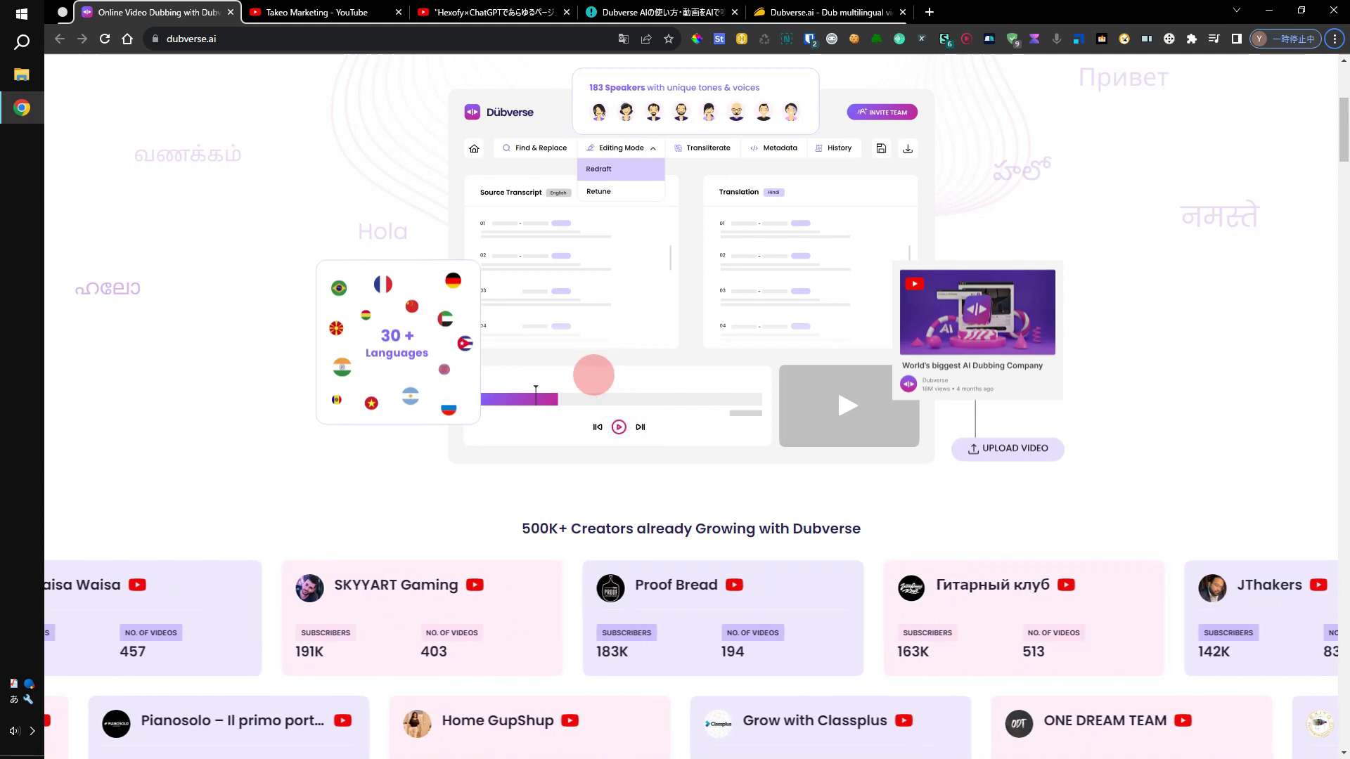
key("ctrl+Tab")
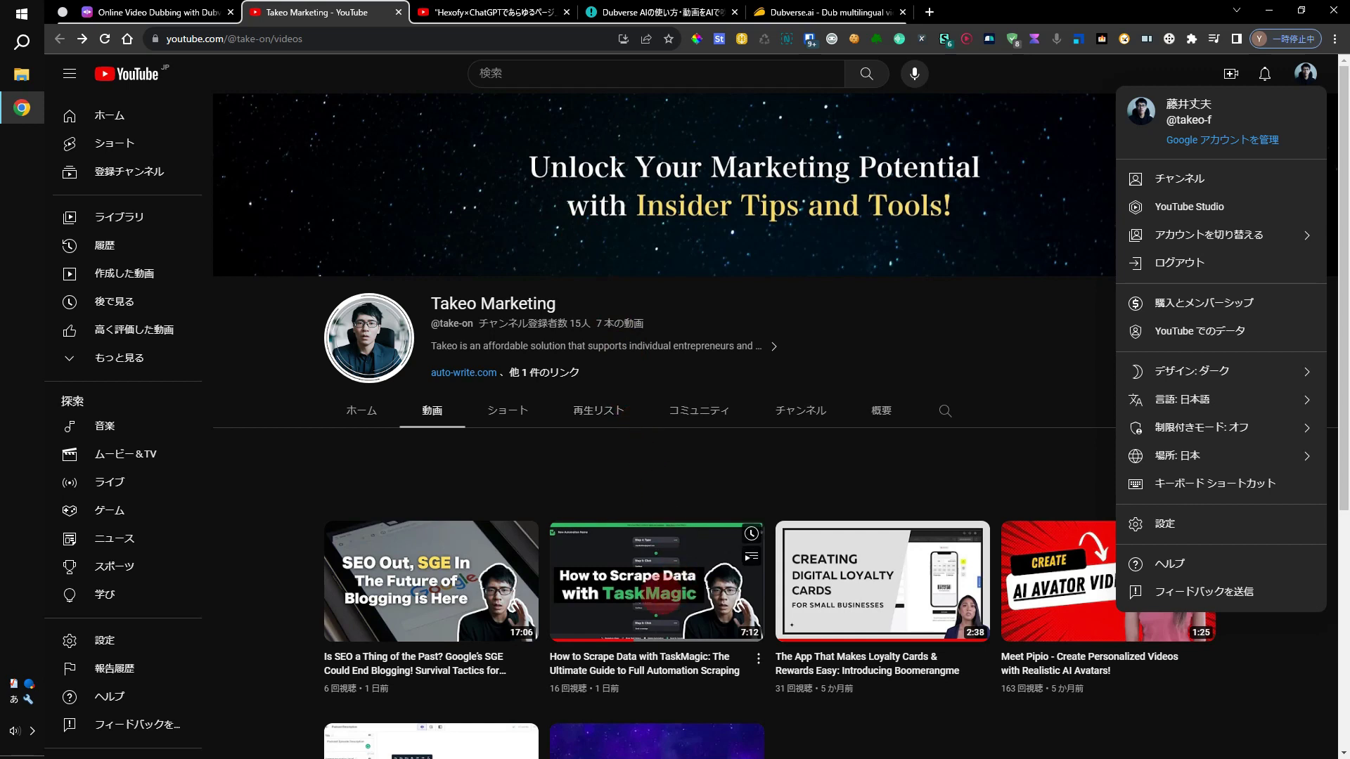
Play the TaskMagic scraping video, skip to 0:30 then about 3:03, pause it, and return to Dubverse.
mouse_move(621, 552)
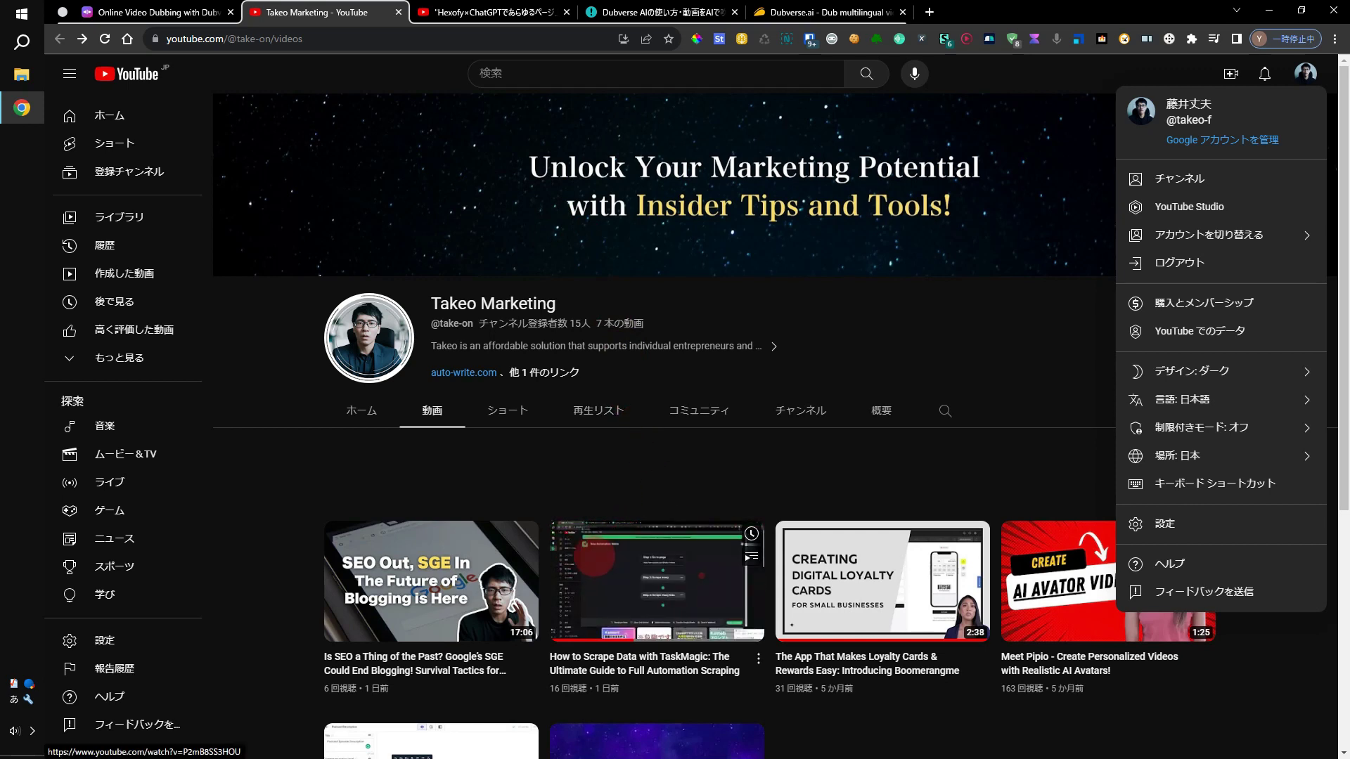
left_click(637, 577)
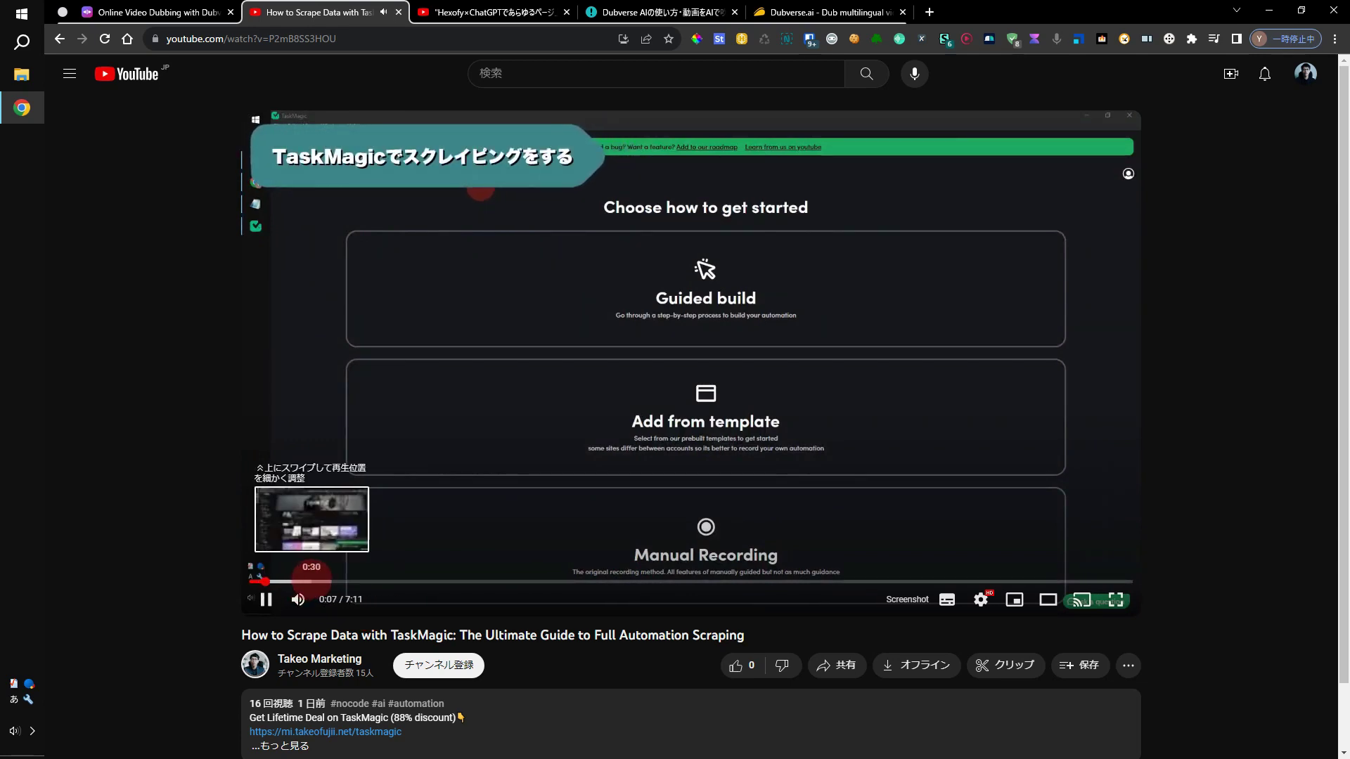
left_click(311, 581)
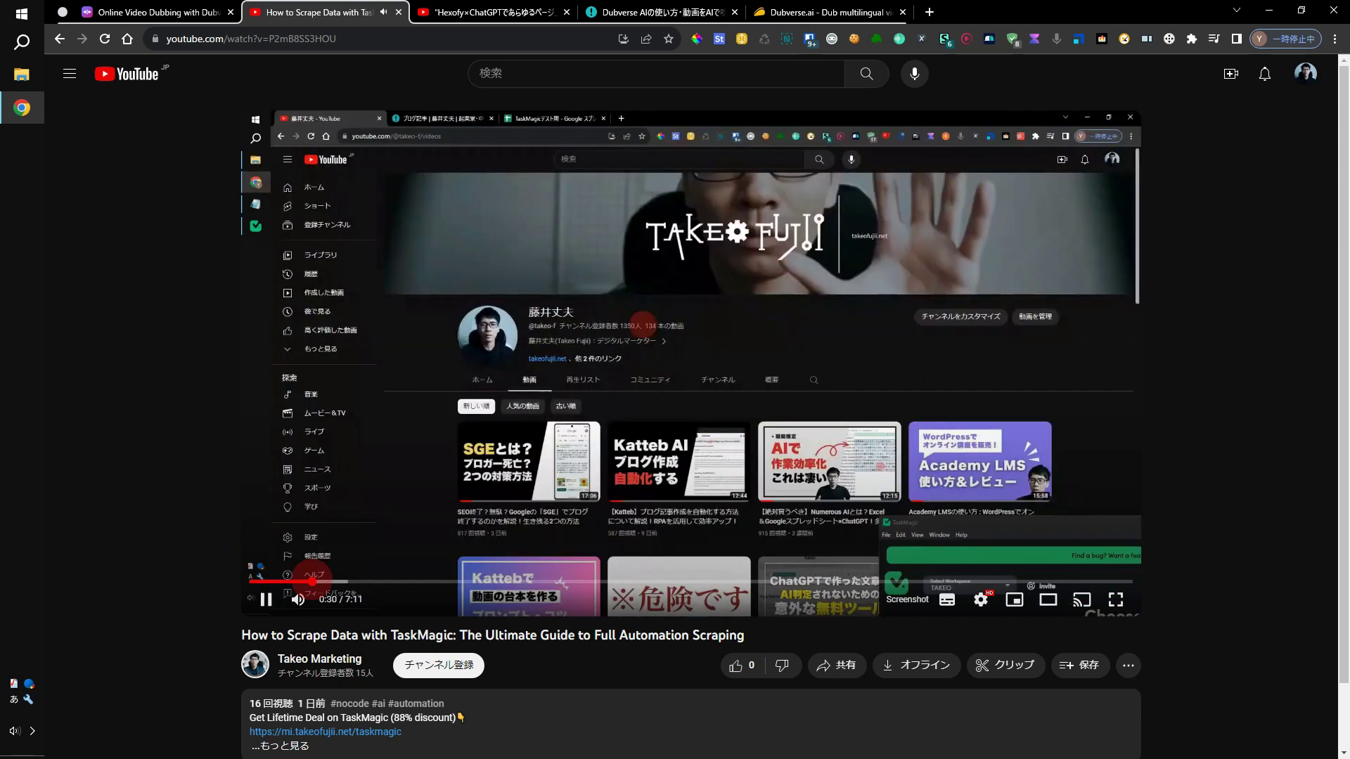
left_click(625, 581)
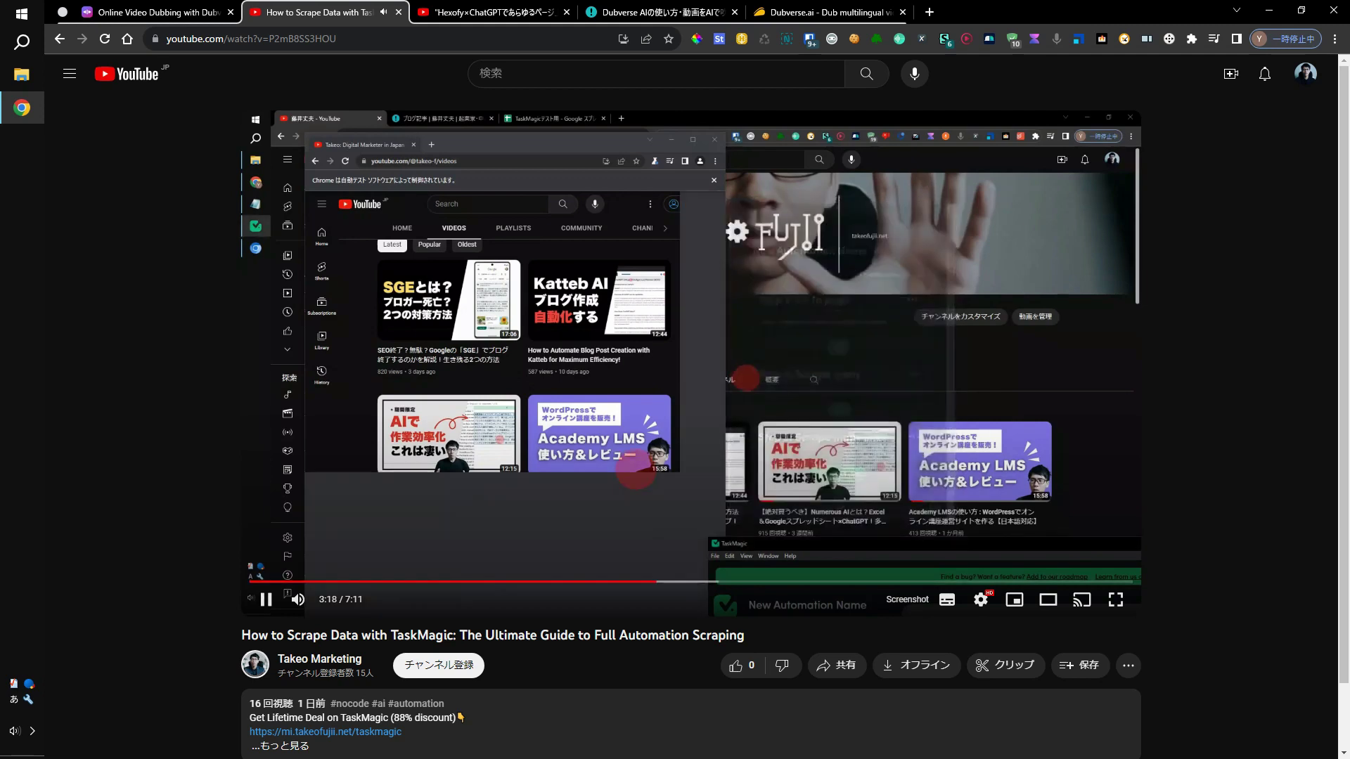
left_click(261, 594)
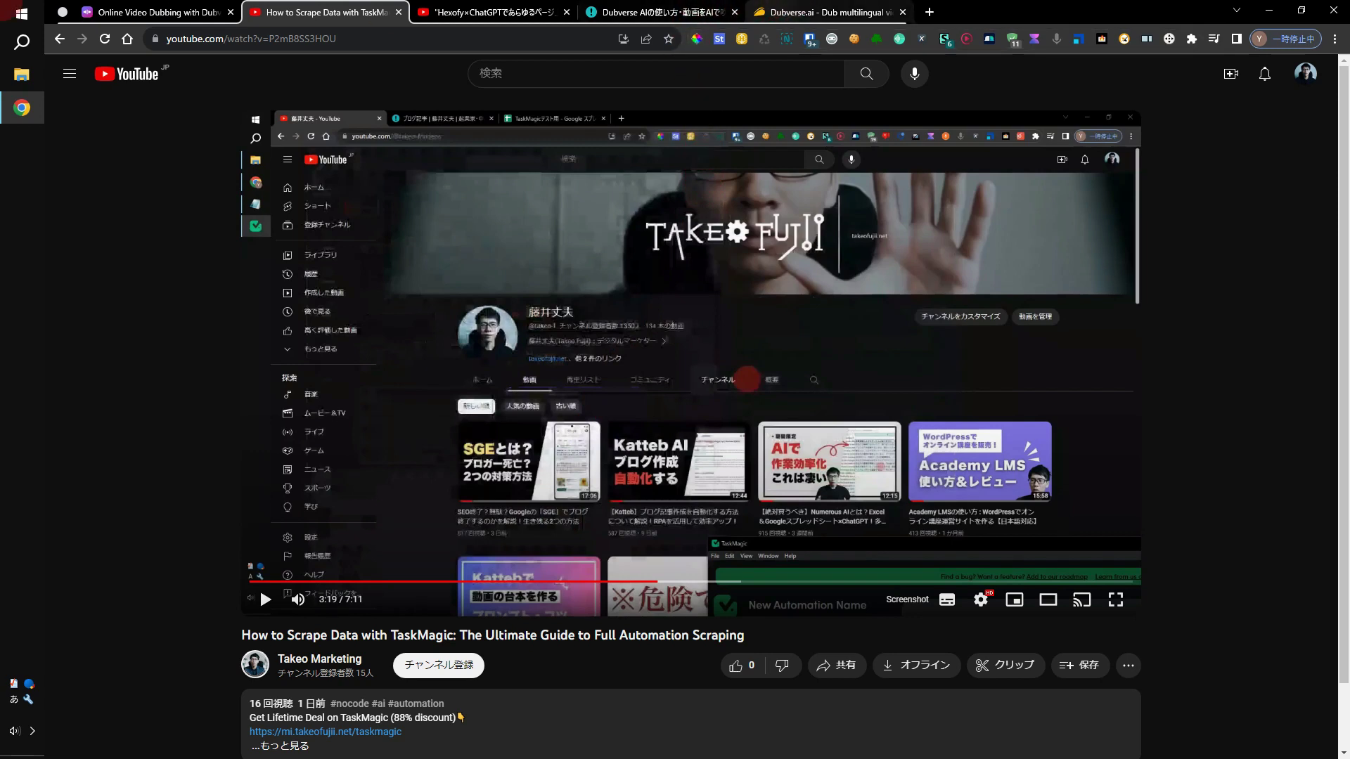
key("ctrl+1")
scroll(470, 452, "up", 5)
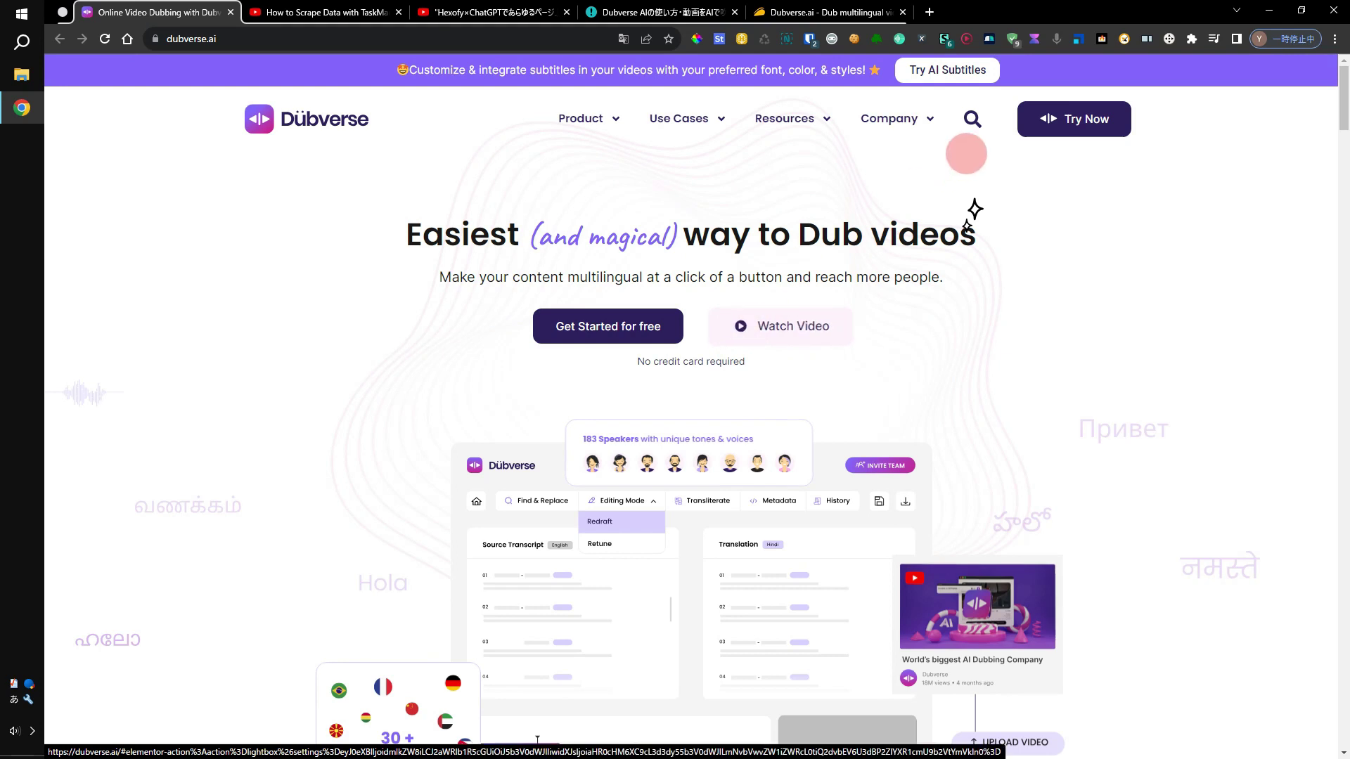
Open the Dubverse web app, create a new project and choose DUB to add a video.
left_click(1060, 118)
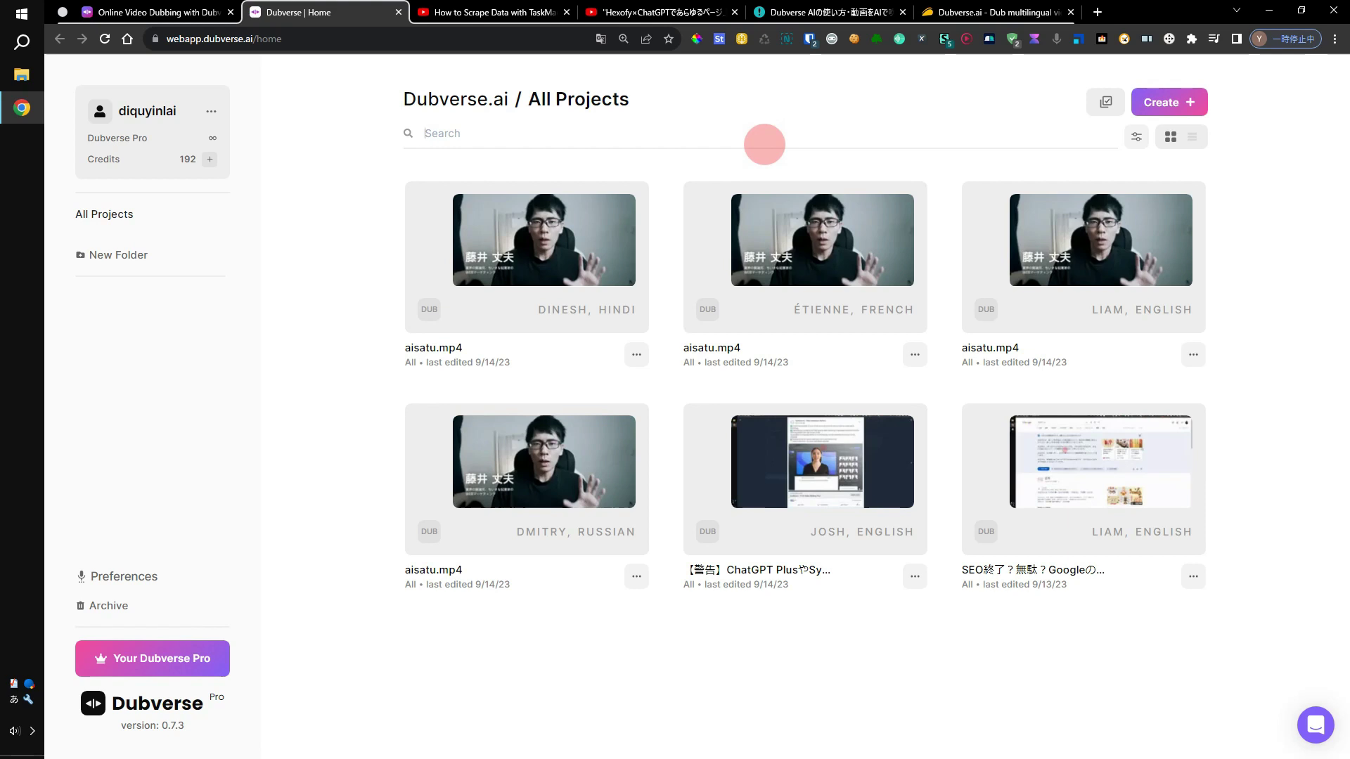
left_click(1169, 102)
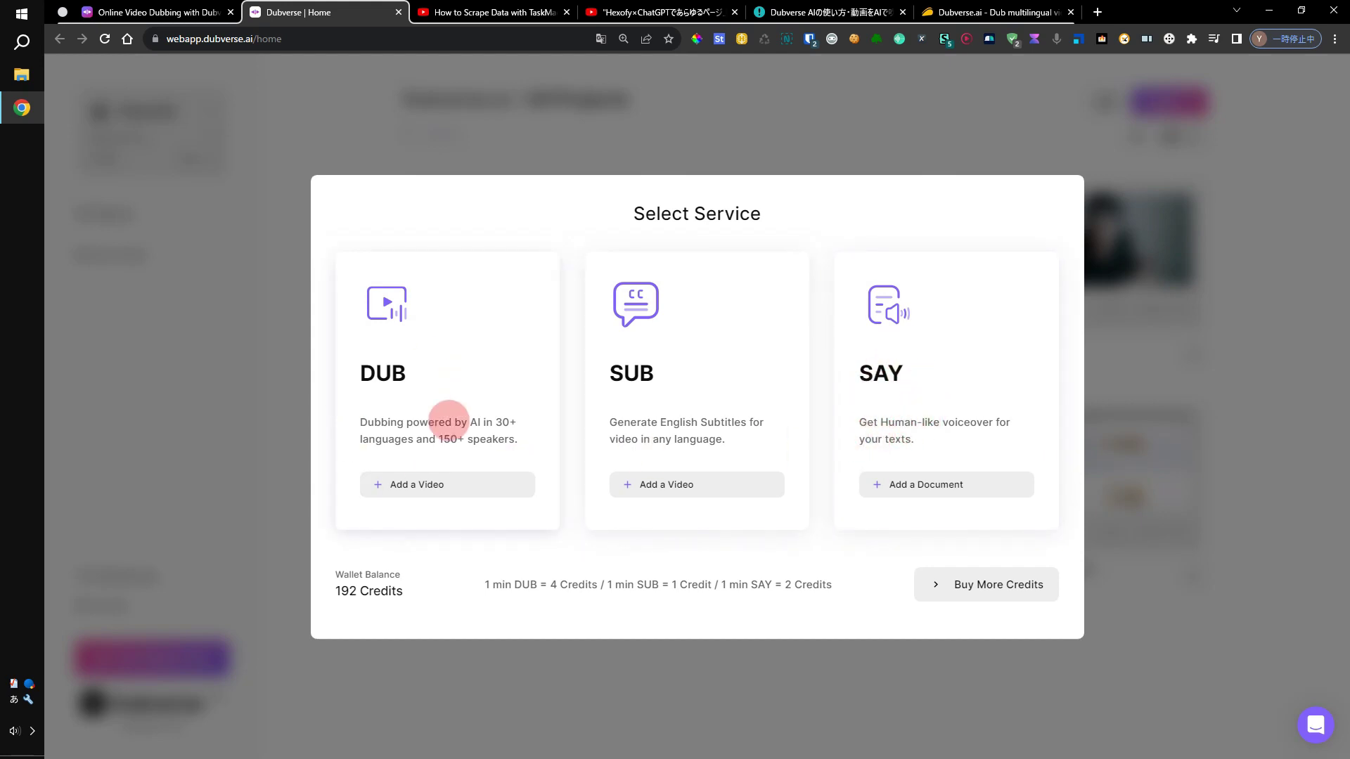
left_click(444, 484)
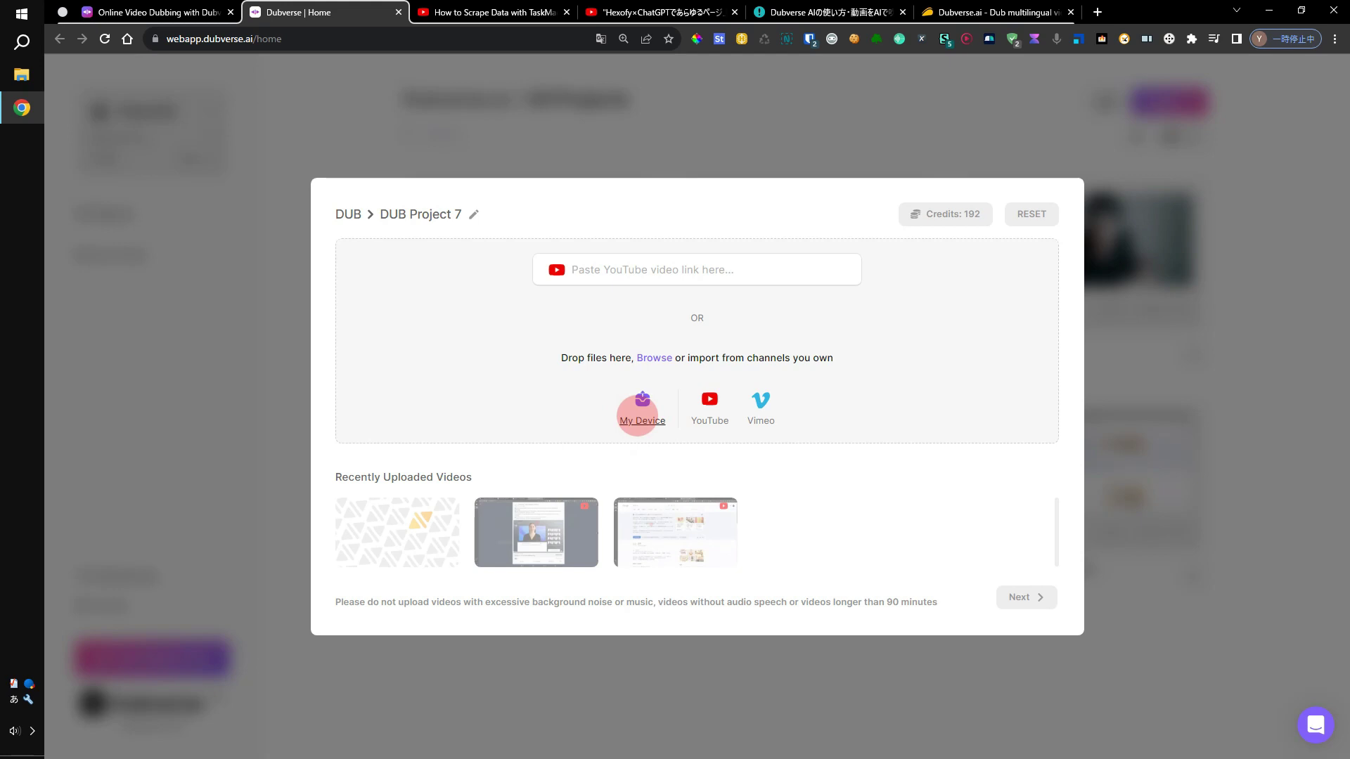
Zoom the Dubverse page out and switch to the Hexofy×ChatGPT video tab on YouTube.
key("ctrl+0")
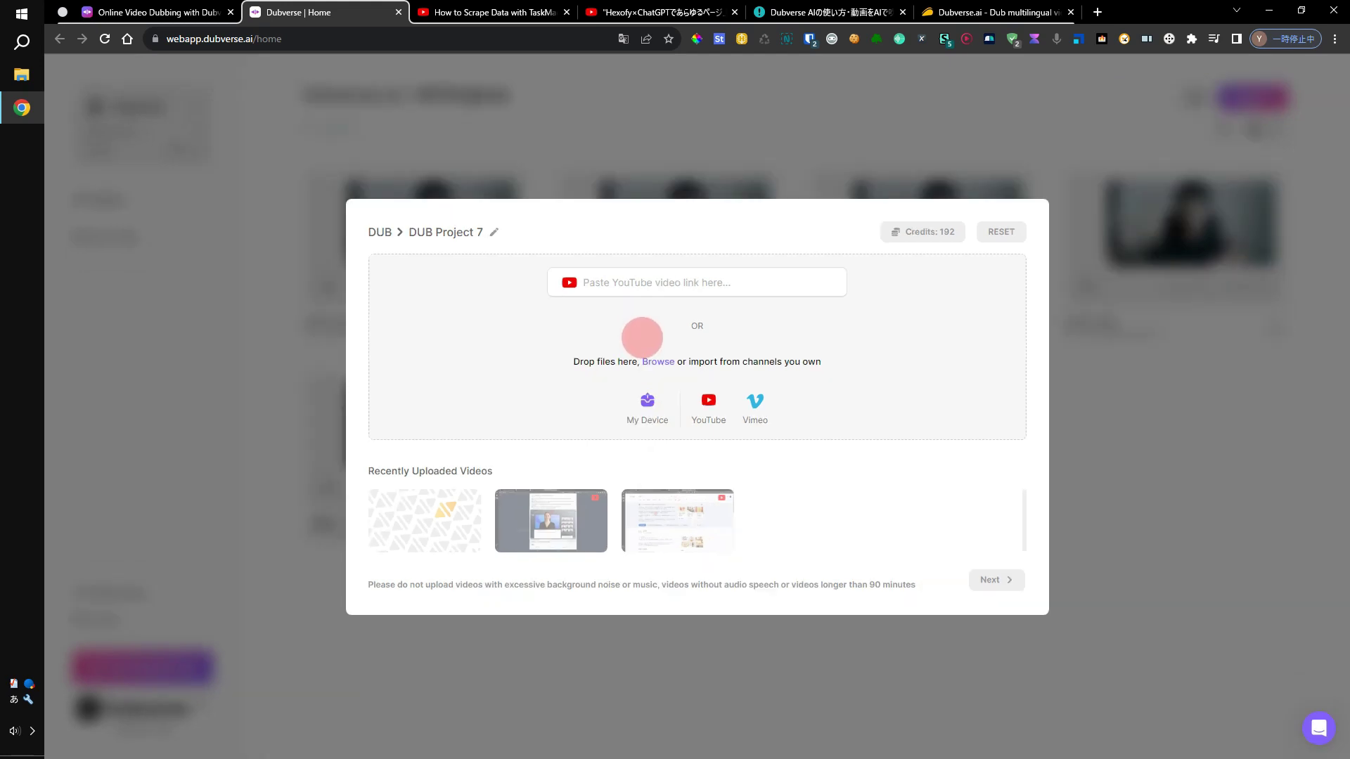
left_click(661, 12)
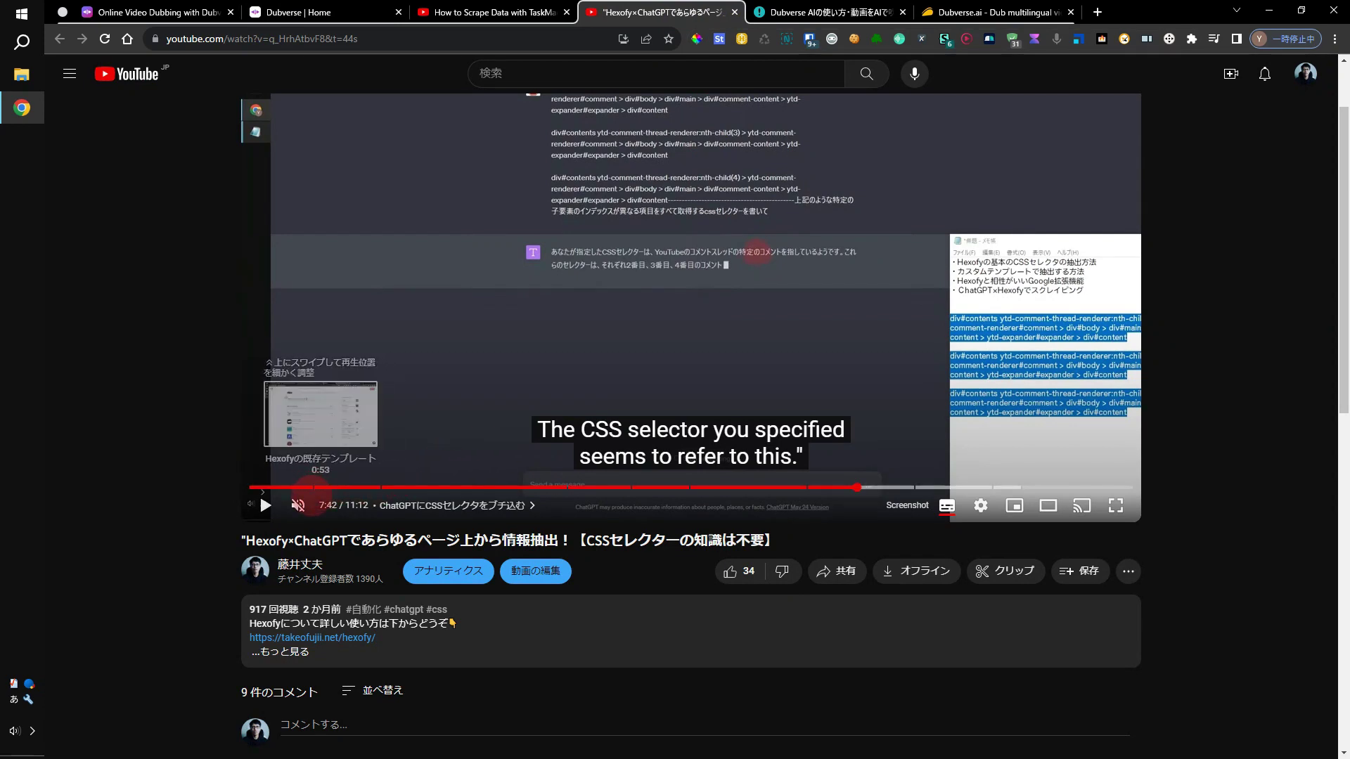
Unmute, briefly play and pause the Hexofy×ChatGPT video, then copy its share link.
left_click(298, 503)
scroll(689, 422, "up", 1)
key("k")
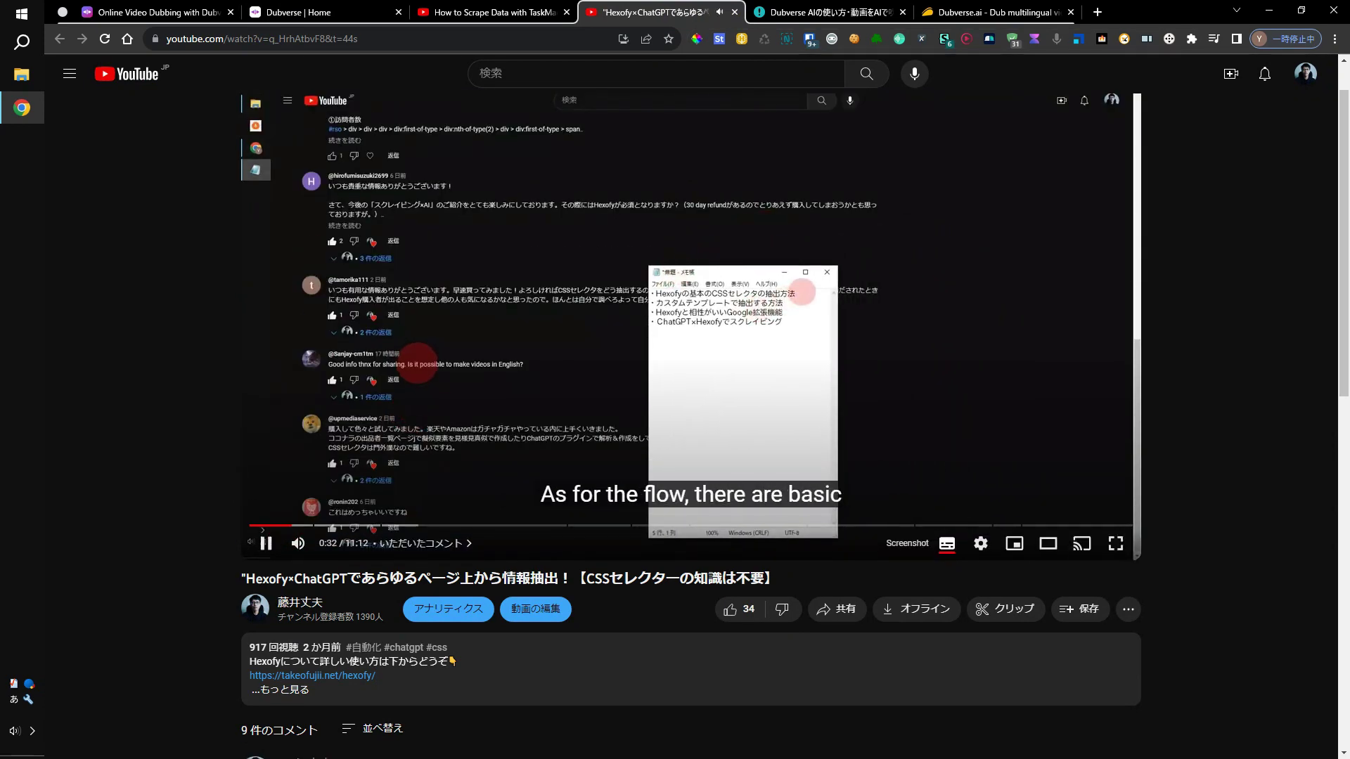
key("k")
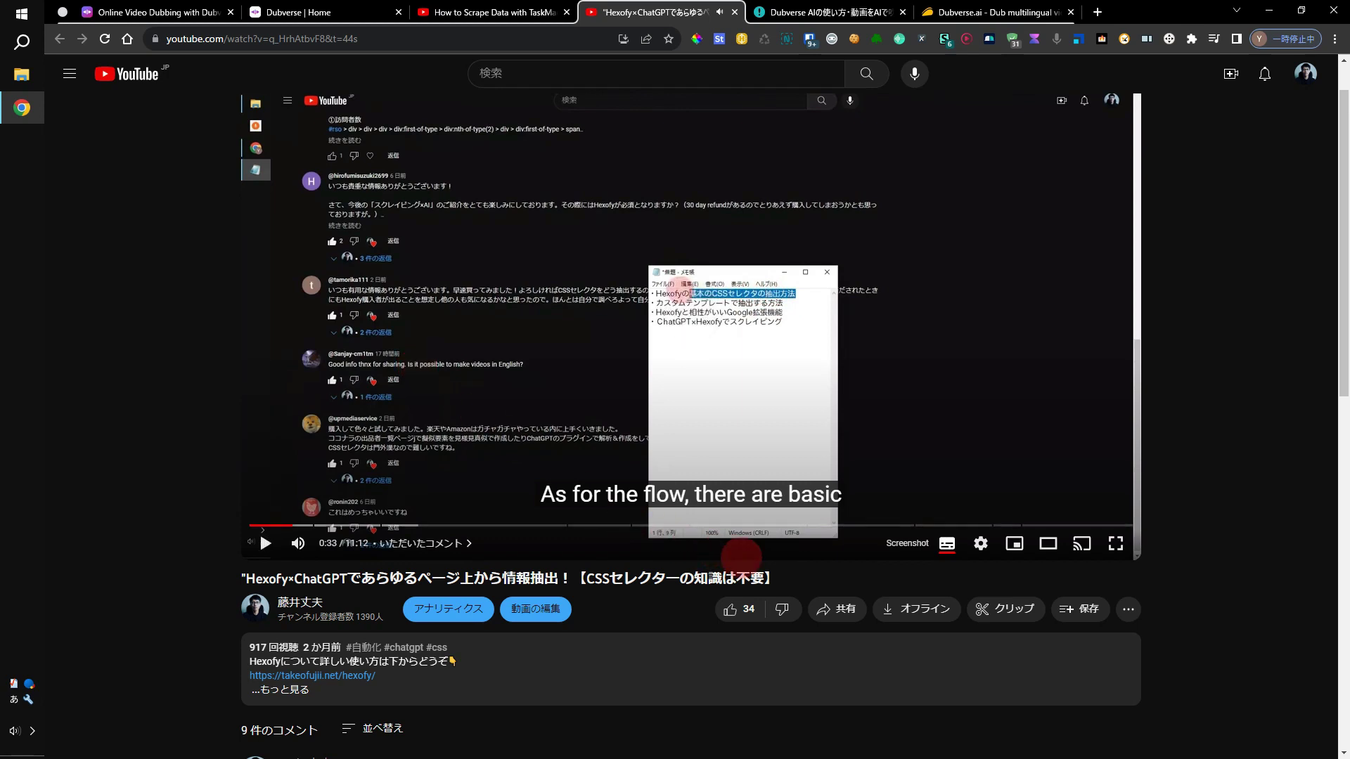
left_click(843, 608)
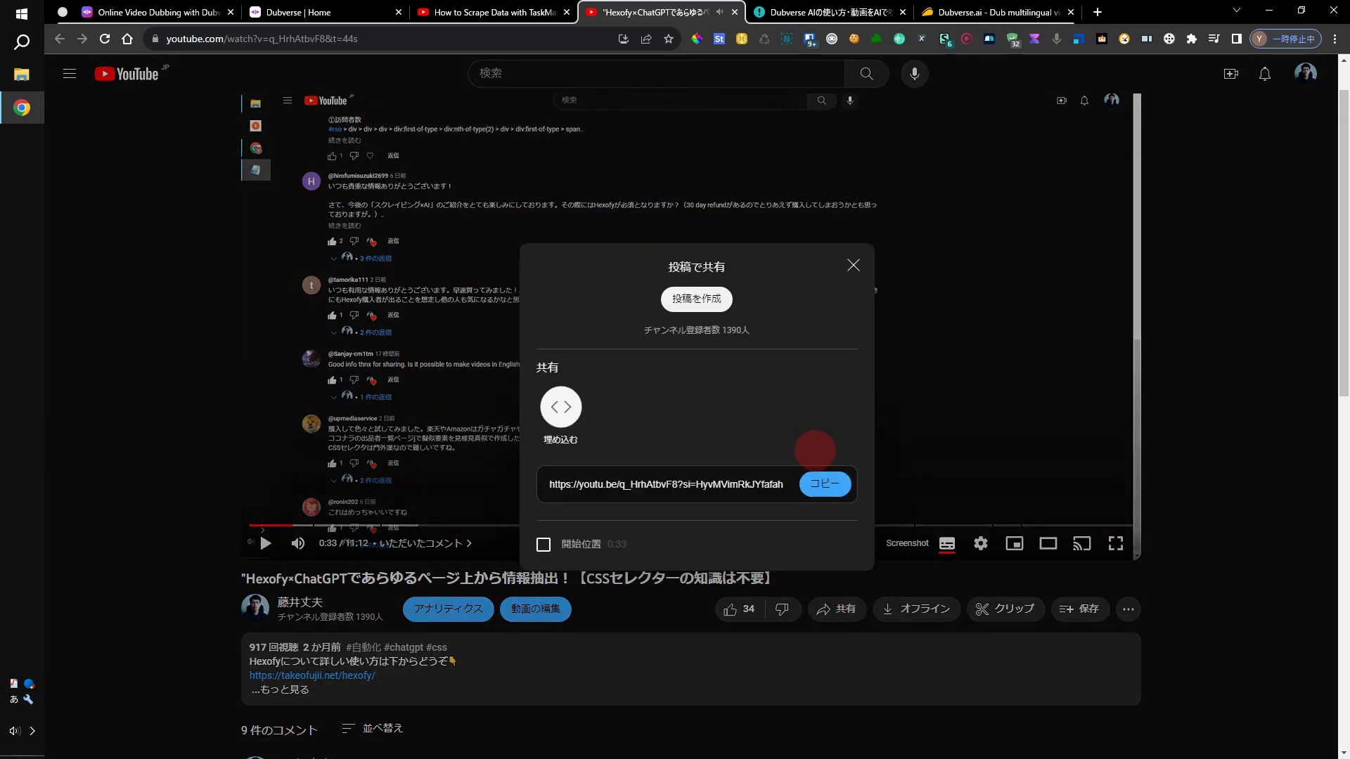
left_click(822, 483)
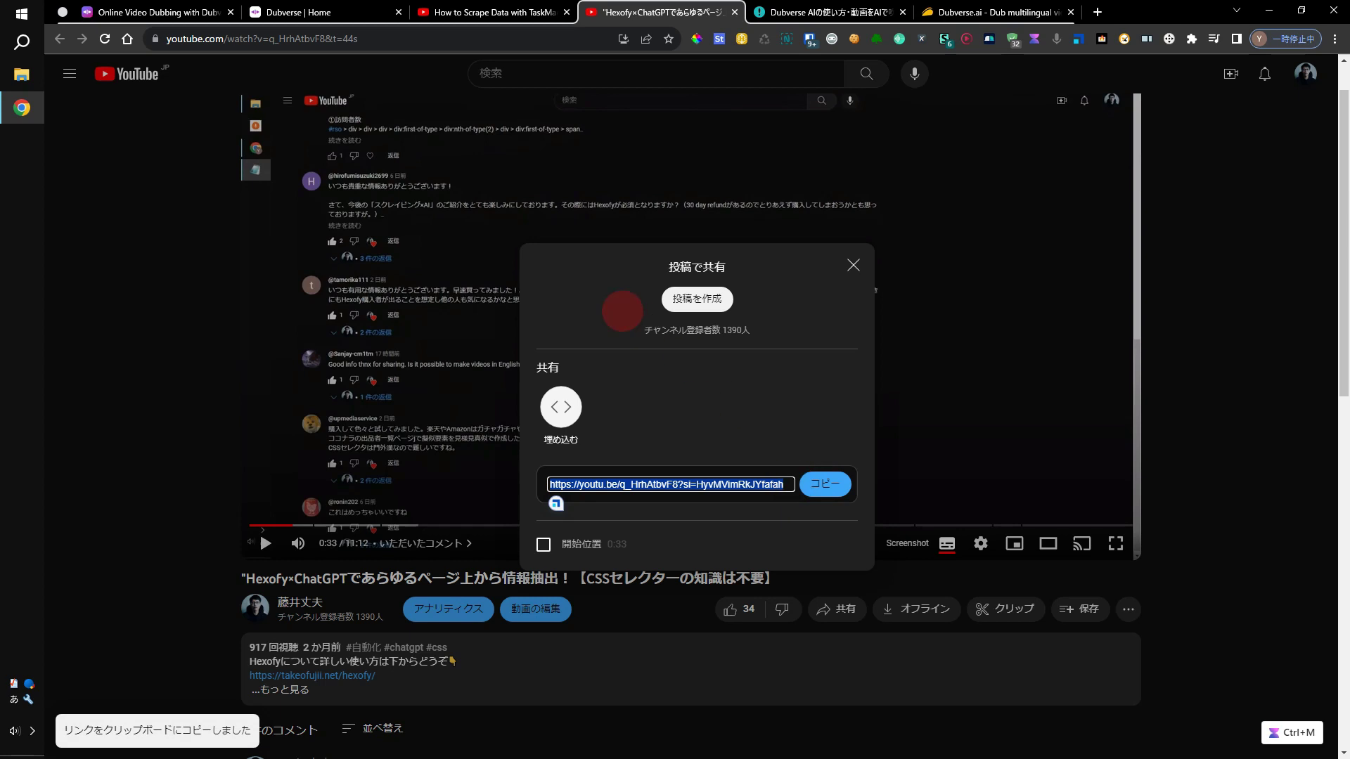
Paste the copied link into Dubverse's YouTube link field and submit it.
left_click(327, 12)
left_click(645, 284)
key("ctrl+v")
left_click(988, 584)
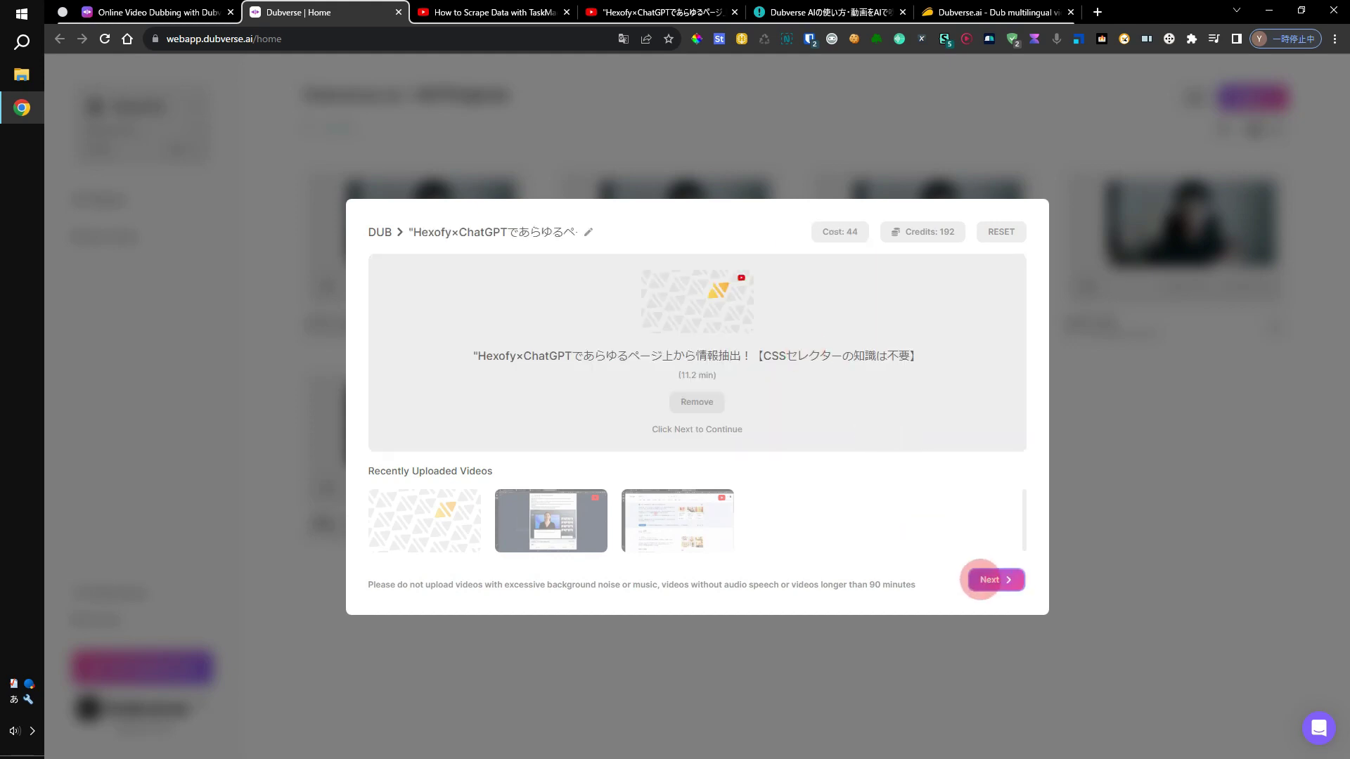
Keep English (United States) as the target language after browsing the language list.
left_click(989, 579)
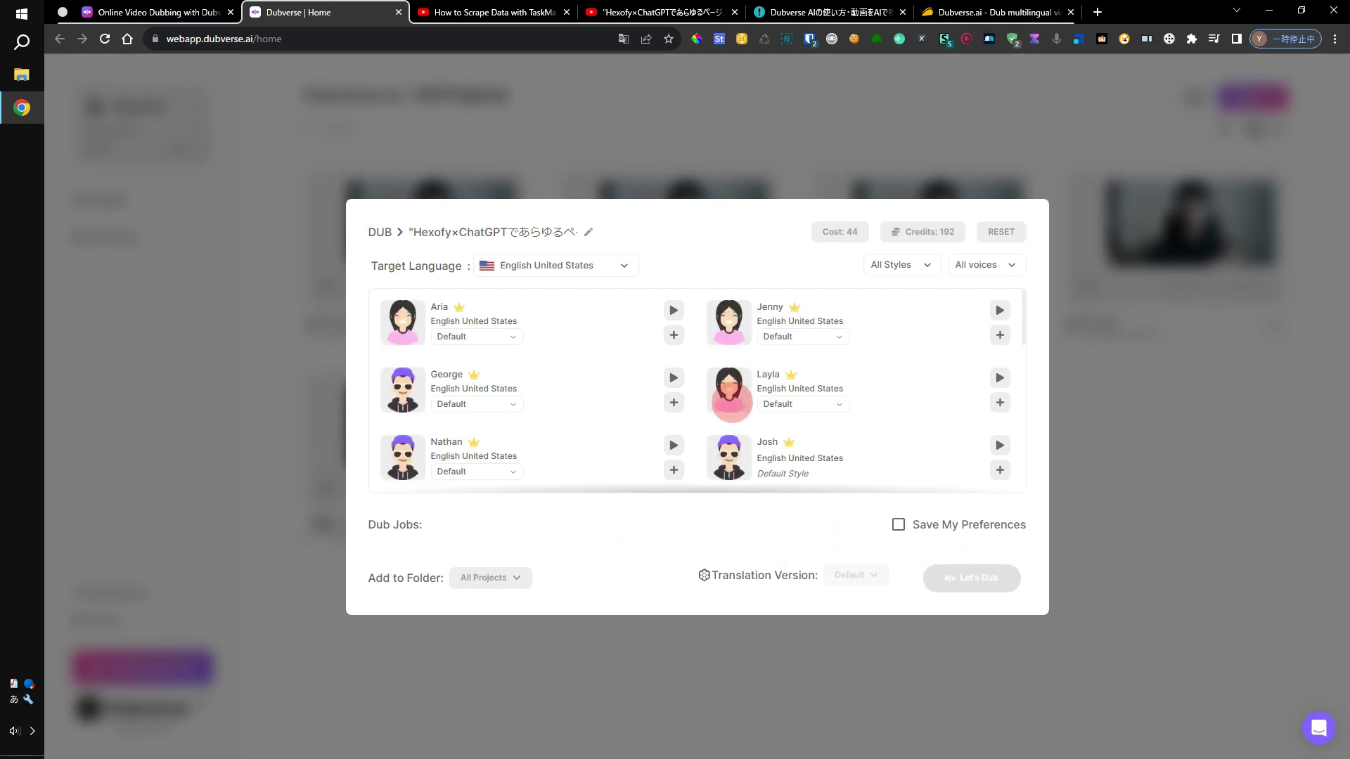
left_click(625, 265)
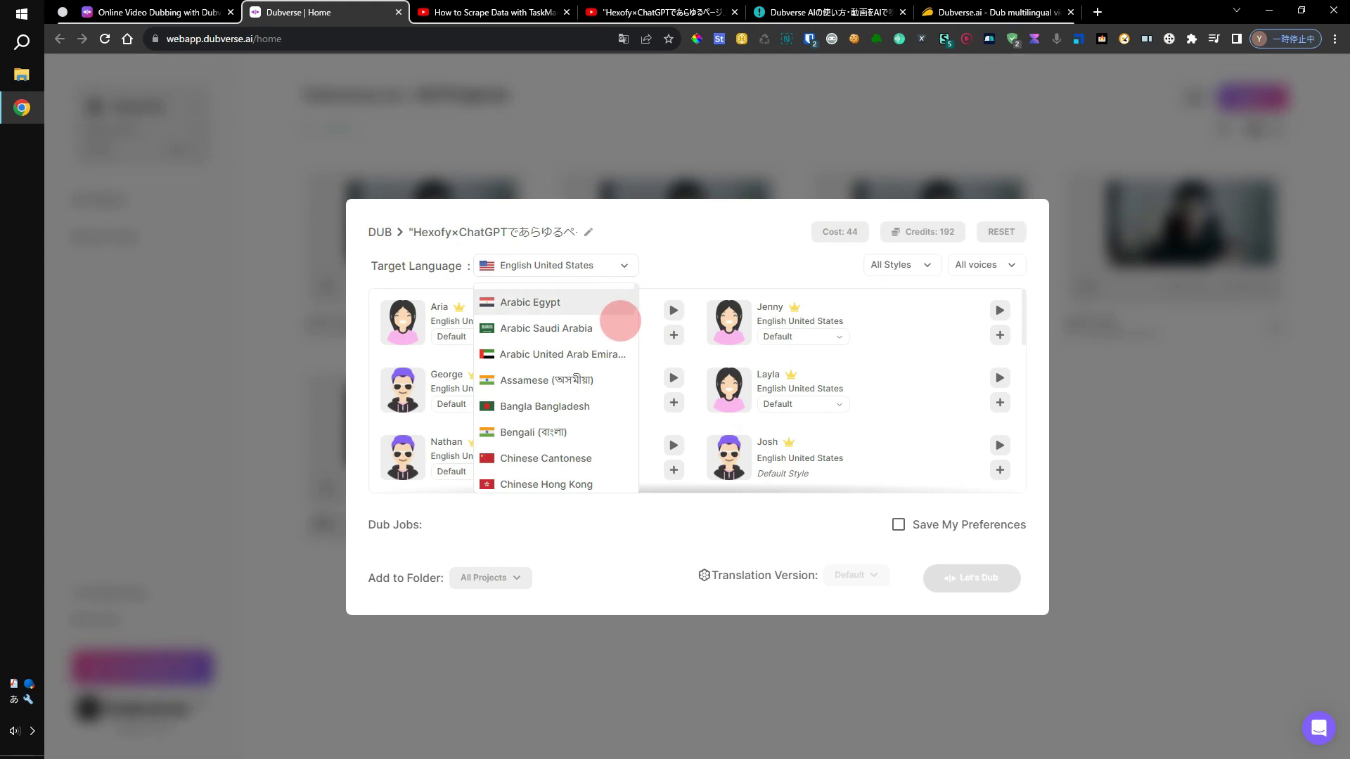
scroll(619, 345, "down", 20)
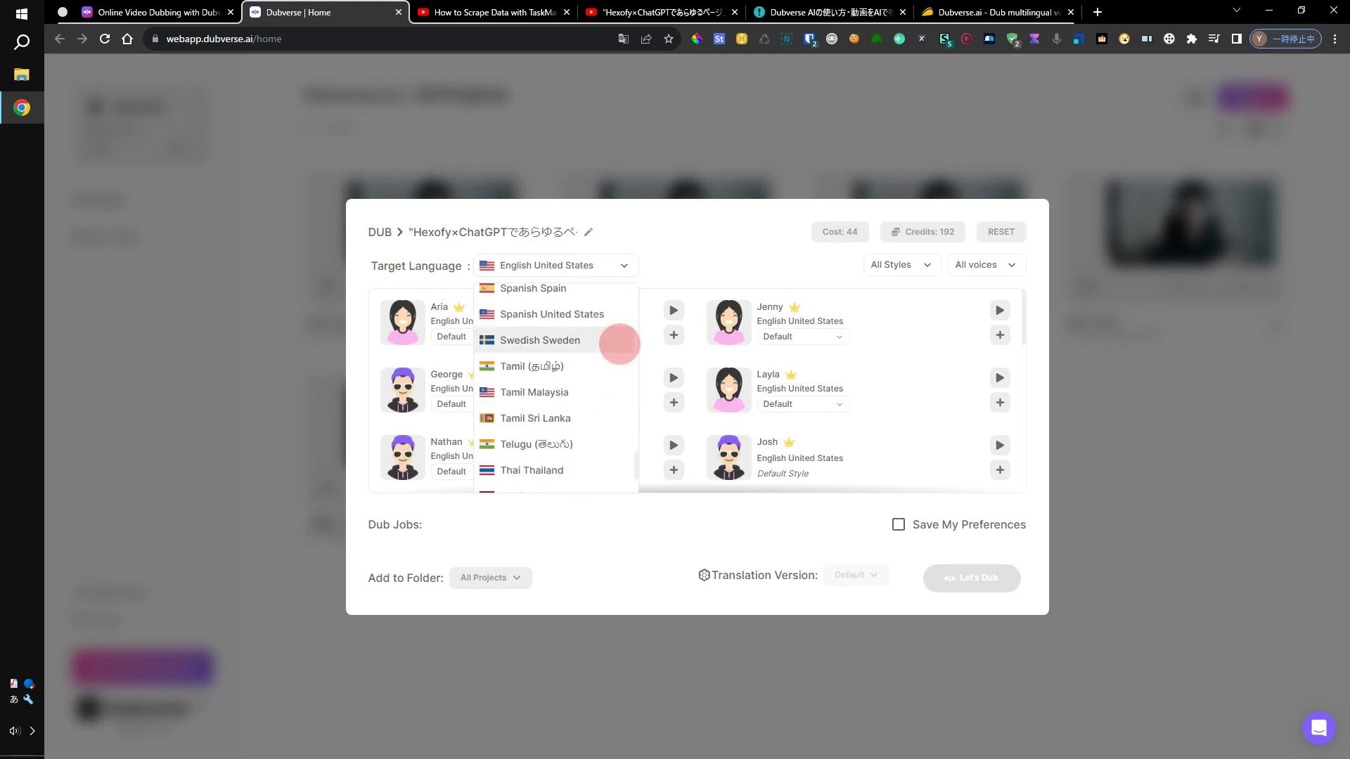
scroll(619, 380, "up", 7)
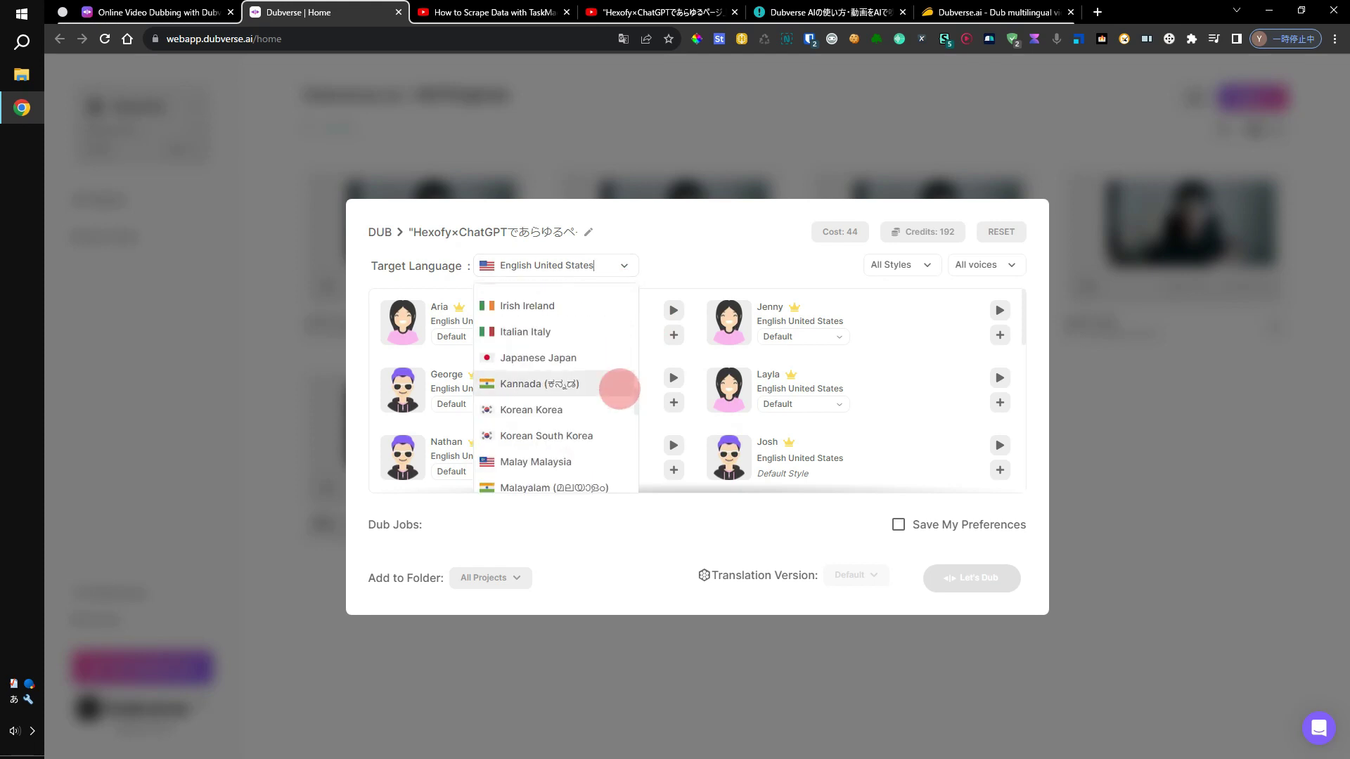
scroll(611, 402, "up", 10)
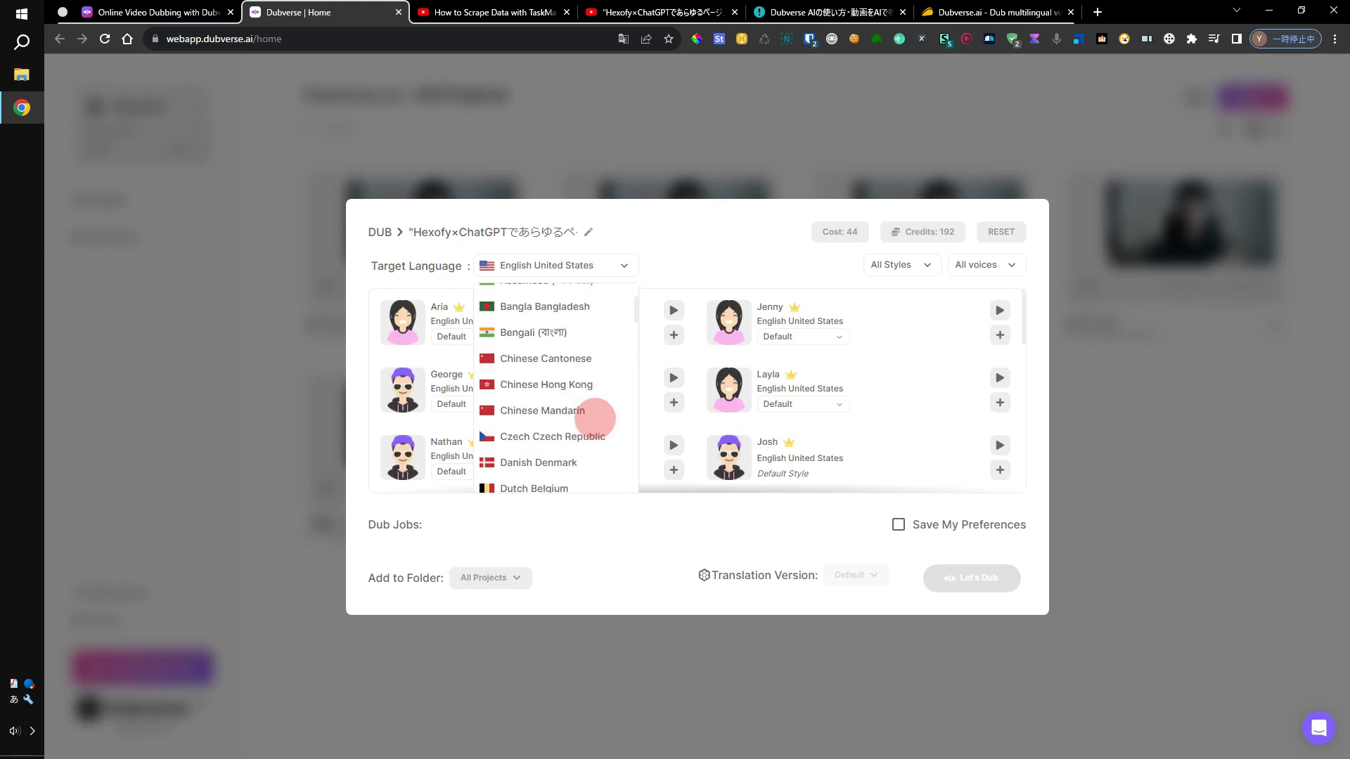
scroll(595, 428, "up", 2)
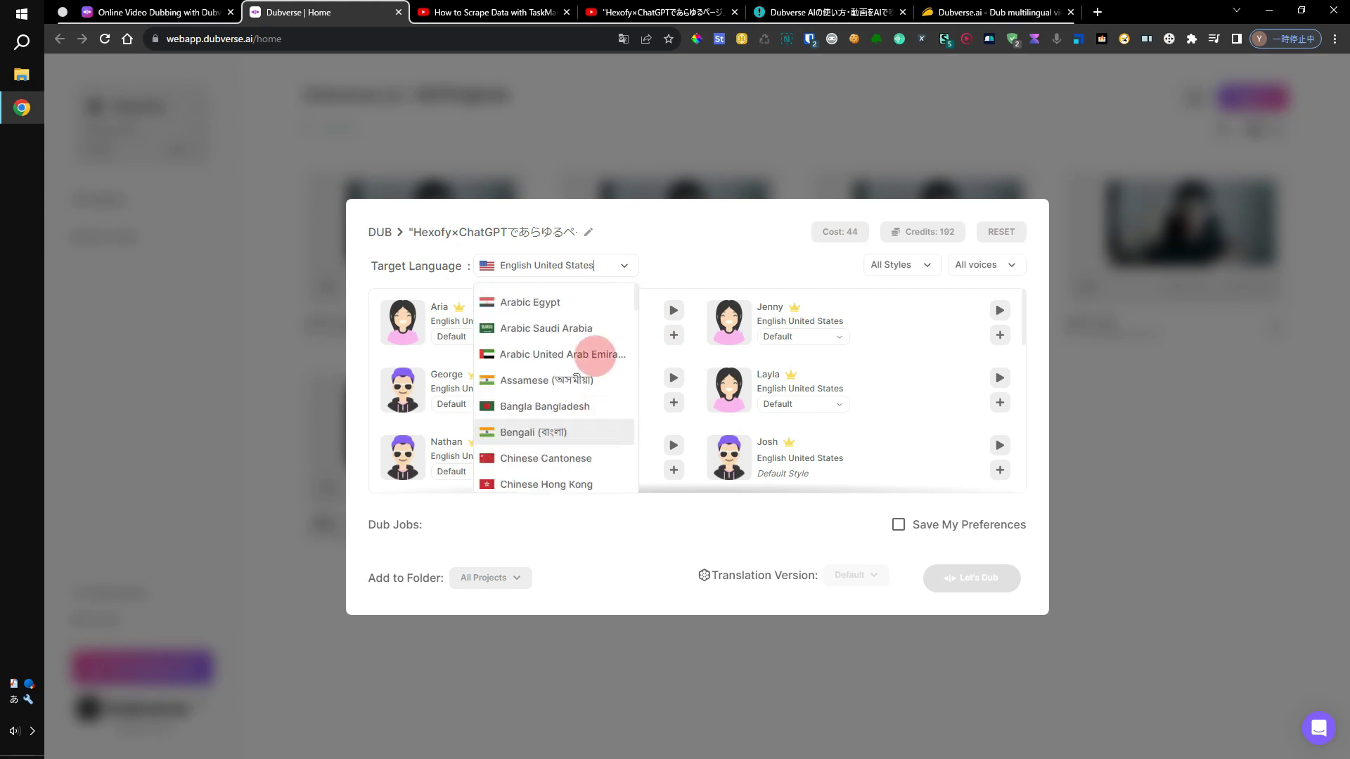
left_click(670, 265)
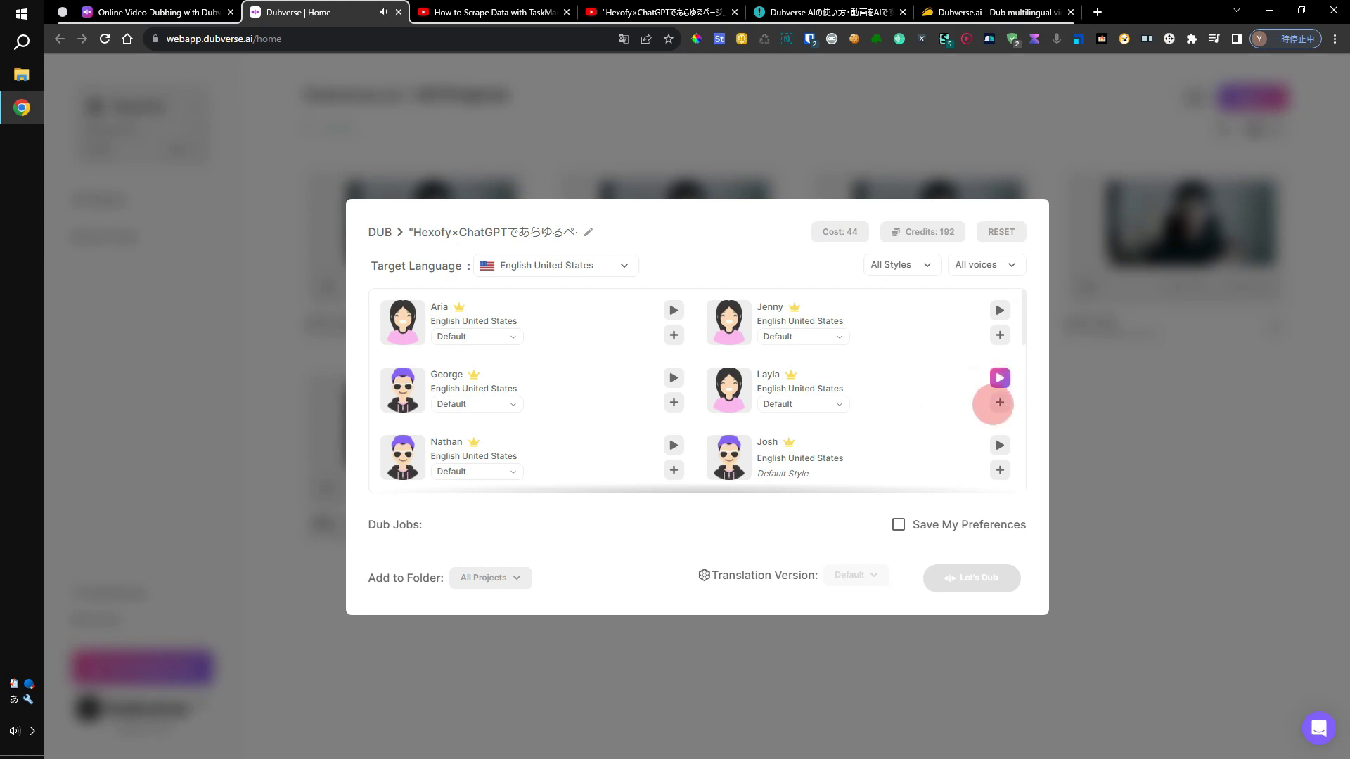
Preview Josh and another English voice, add Liam as the dub voice, and start dubbing.
left_click(1000, 444)
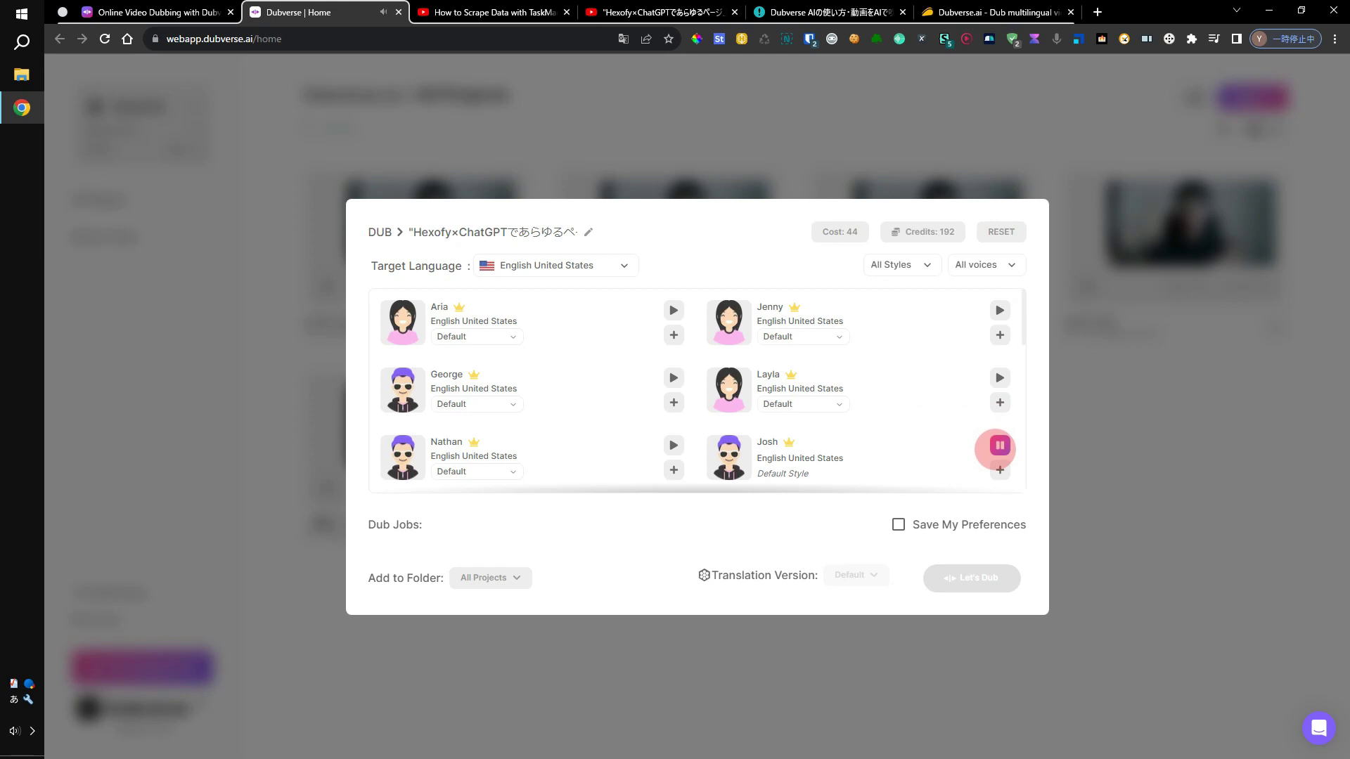
left_click(673, 445)
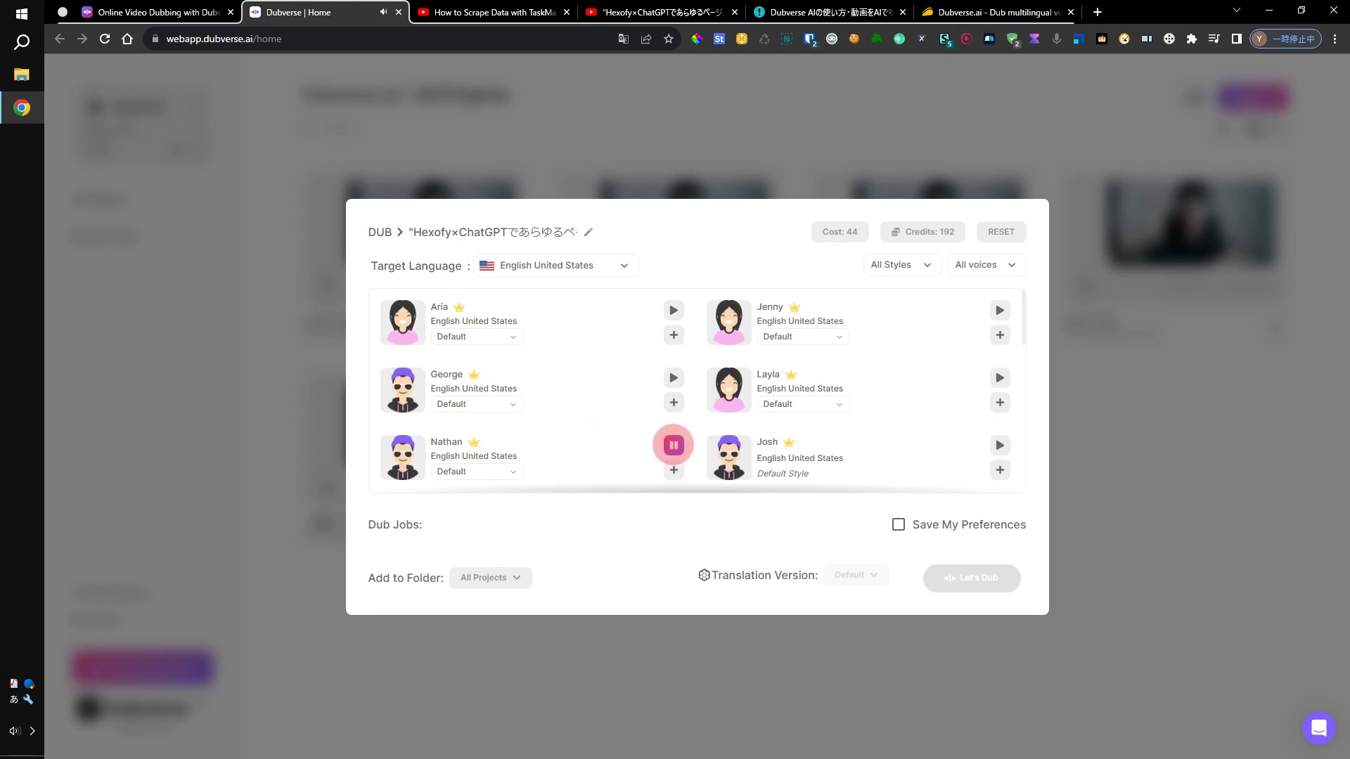
left_click(673, 377)
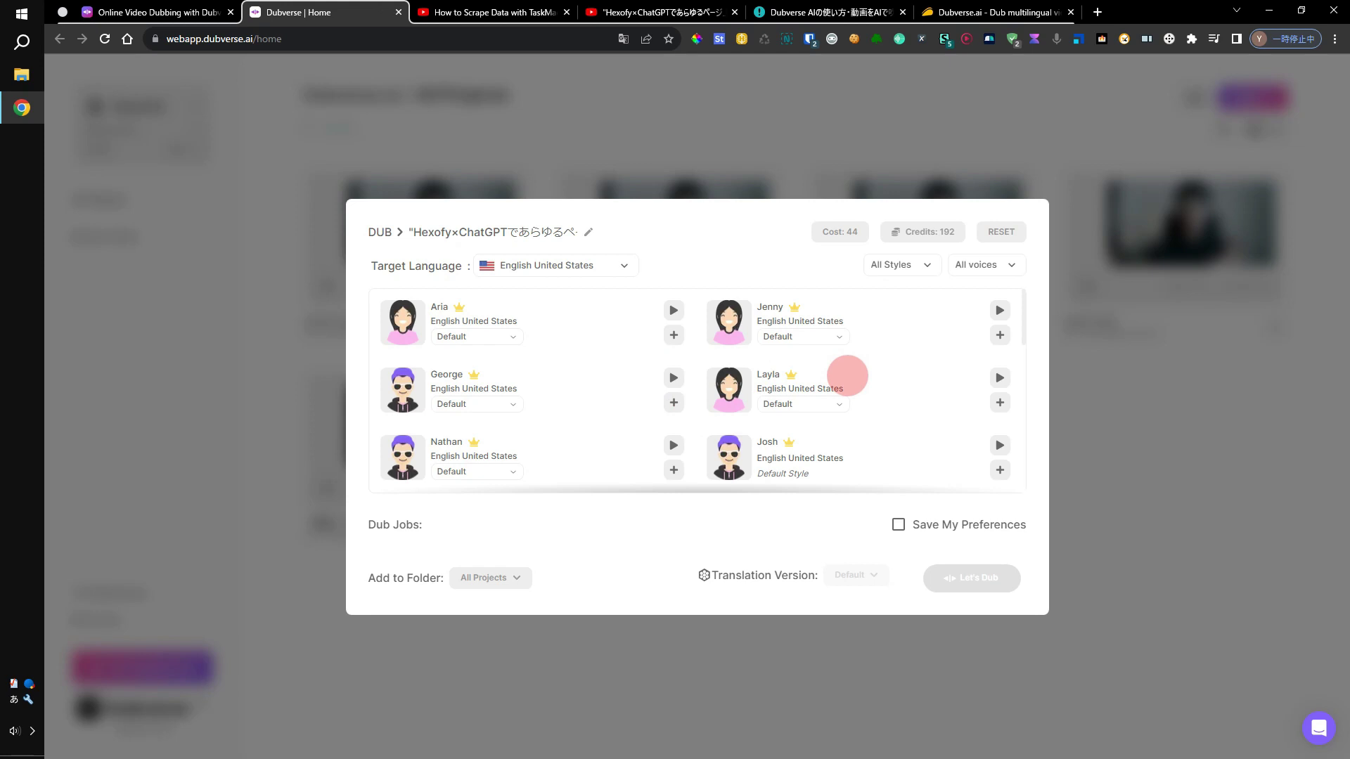
scroll(848, 374, "down", 2)
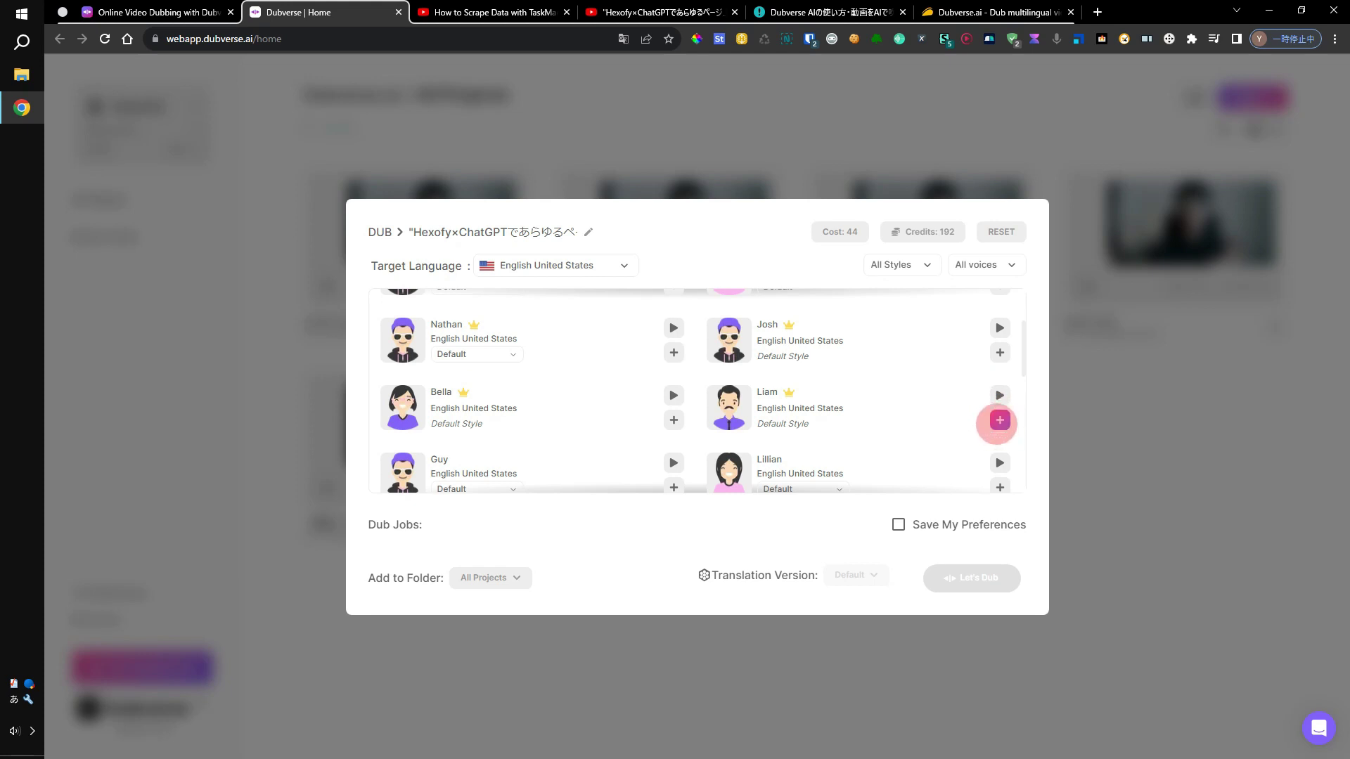
left_click(998, 421)
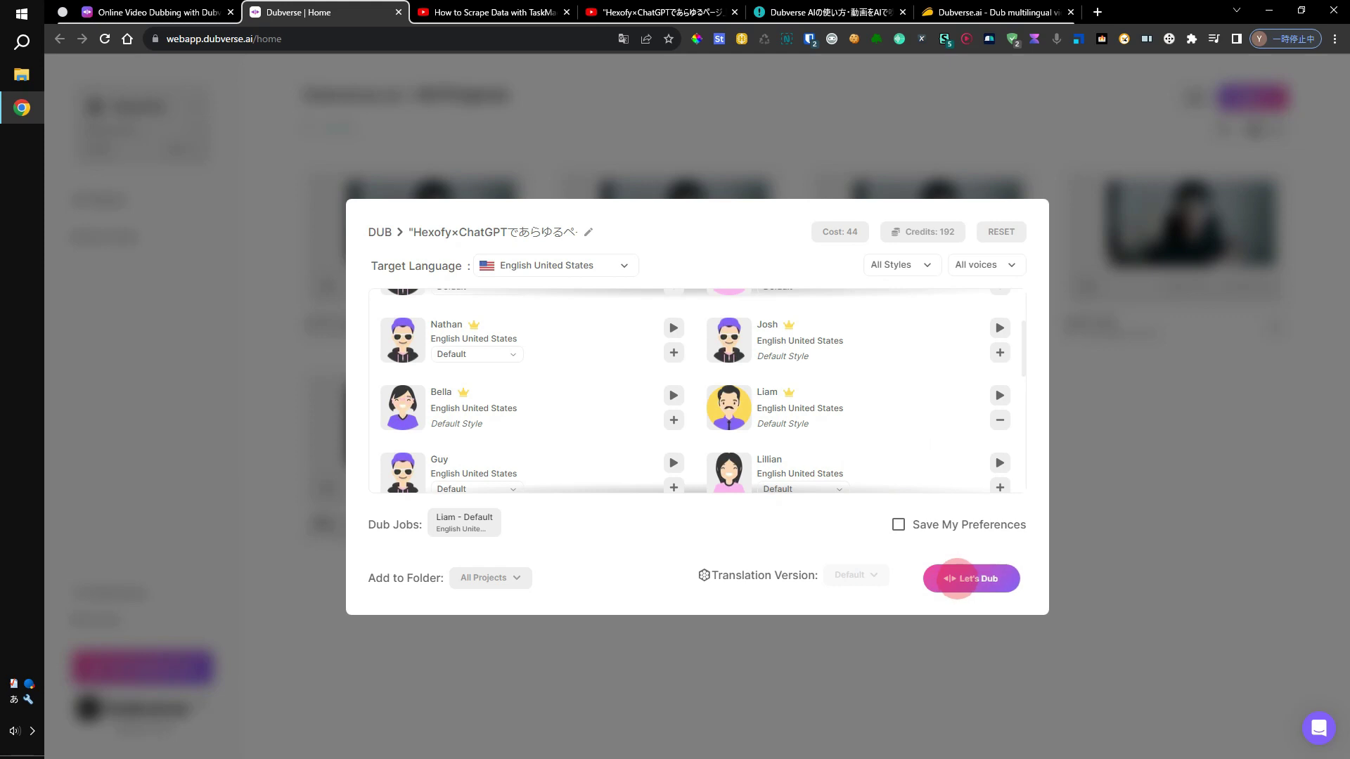
left_click(958, 579)
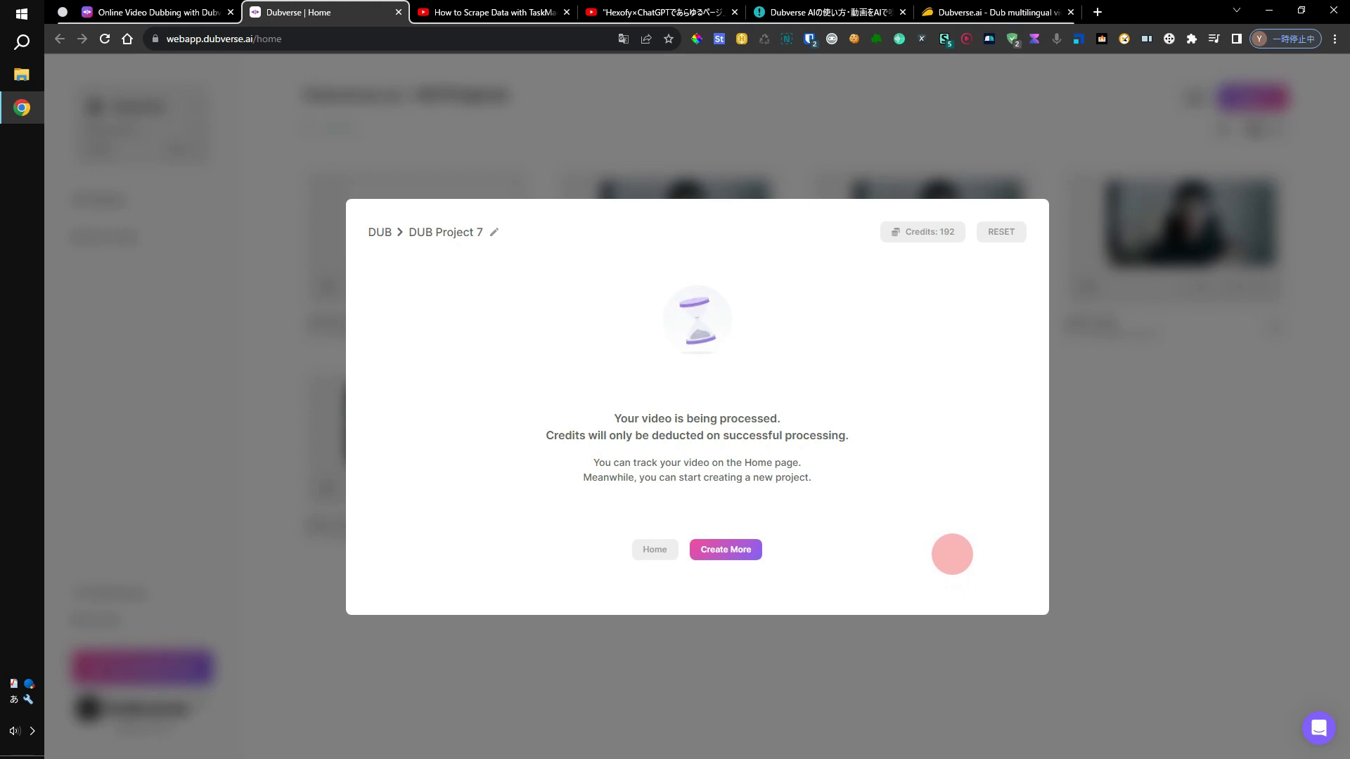
Return to All Projects showing the Liam English dub processing, and close YouTube's share dialog.
left_click(654, 549)
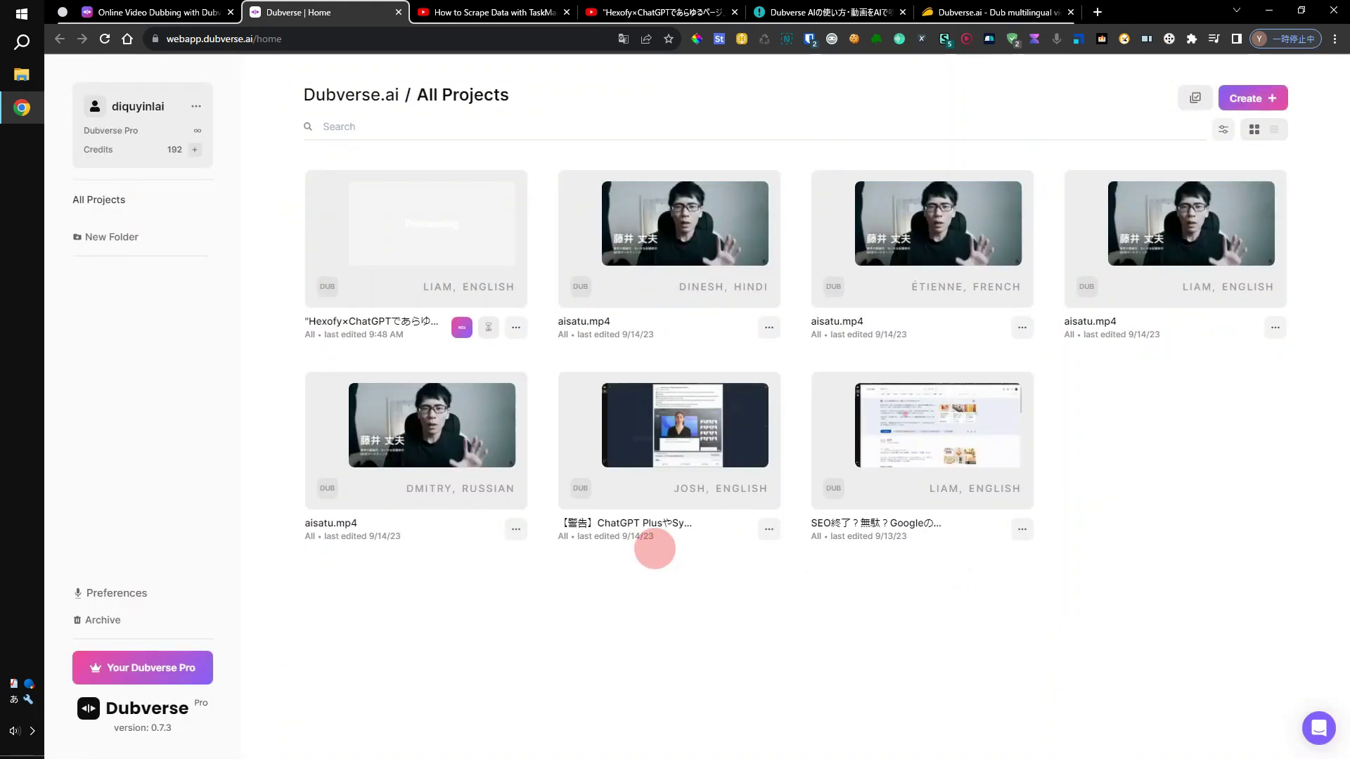
mouse_move(654, 541)
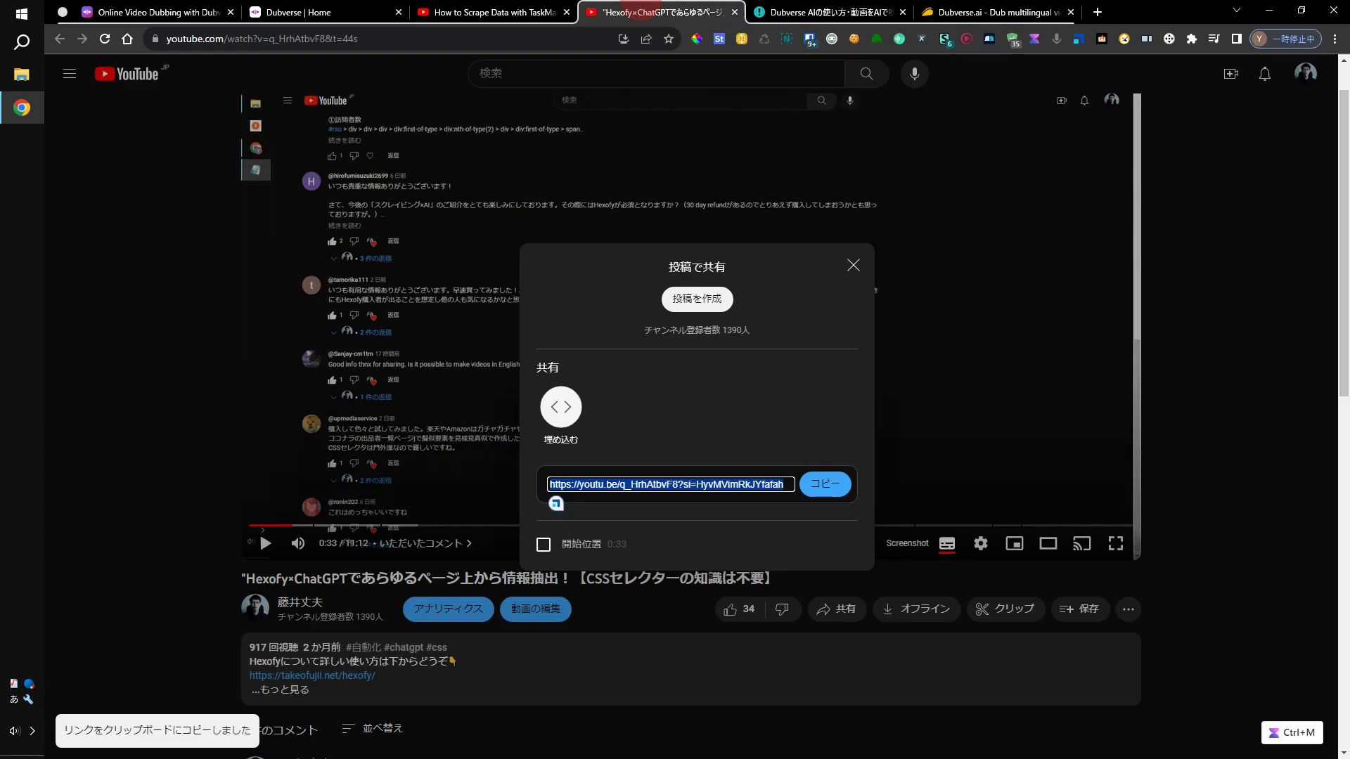
key("ctrl+4")
left_click(220, 572)
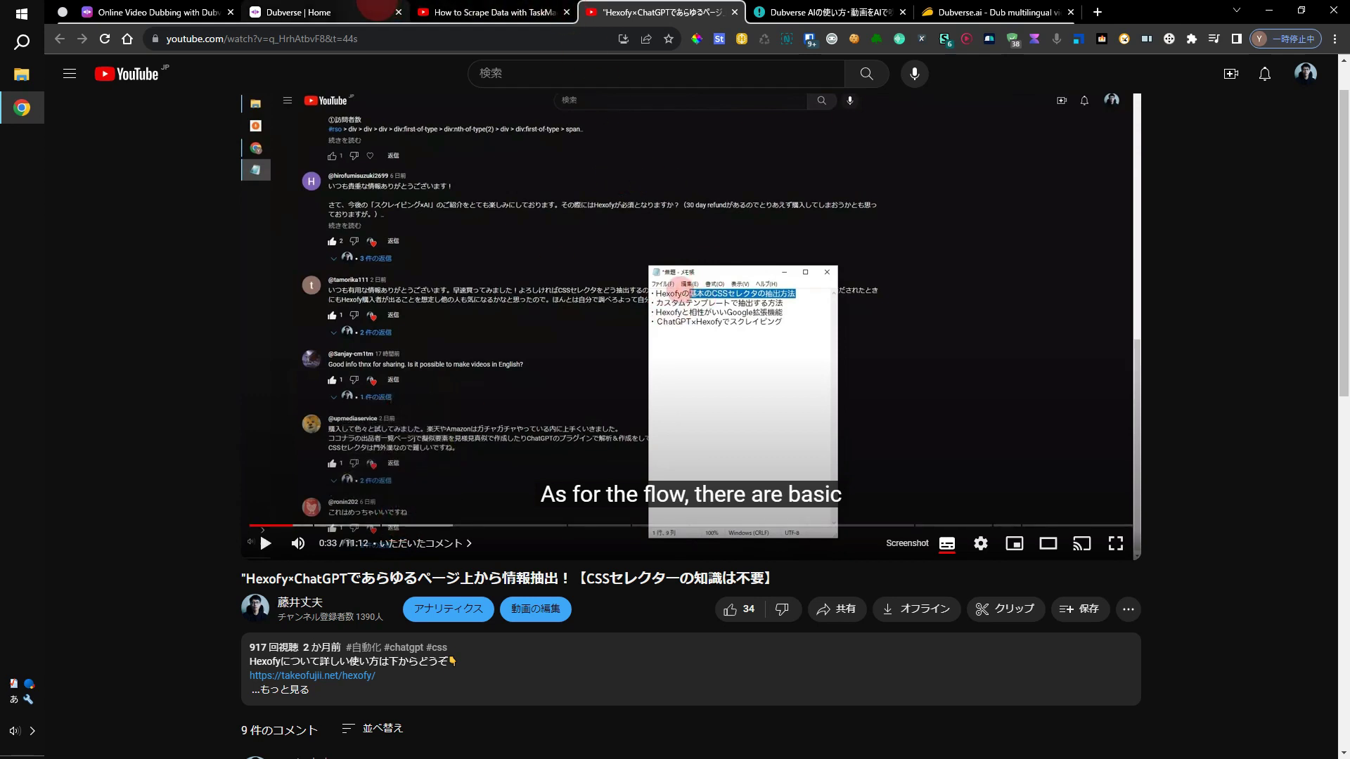
left_click(378, 10)
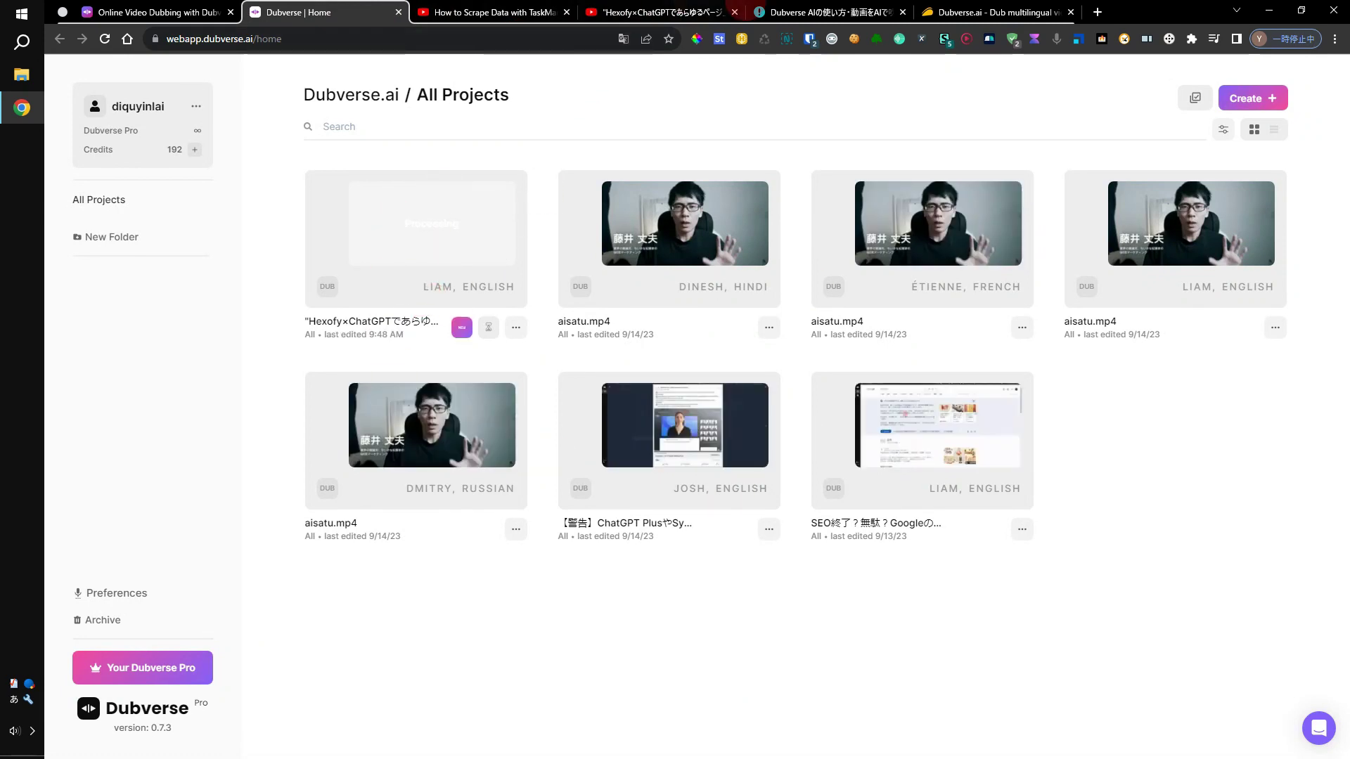
left_click(660, 12)
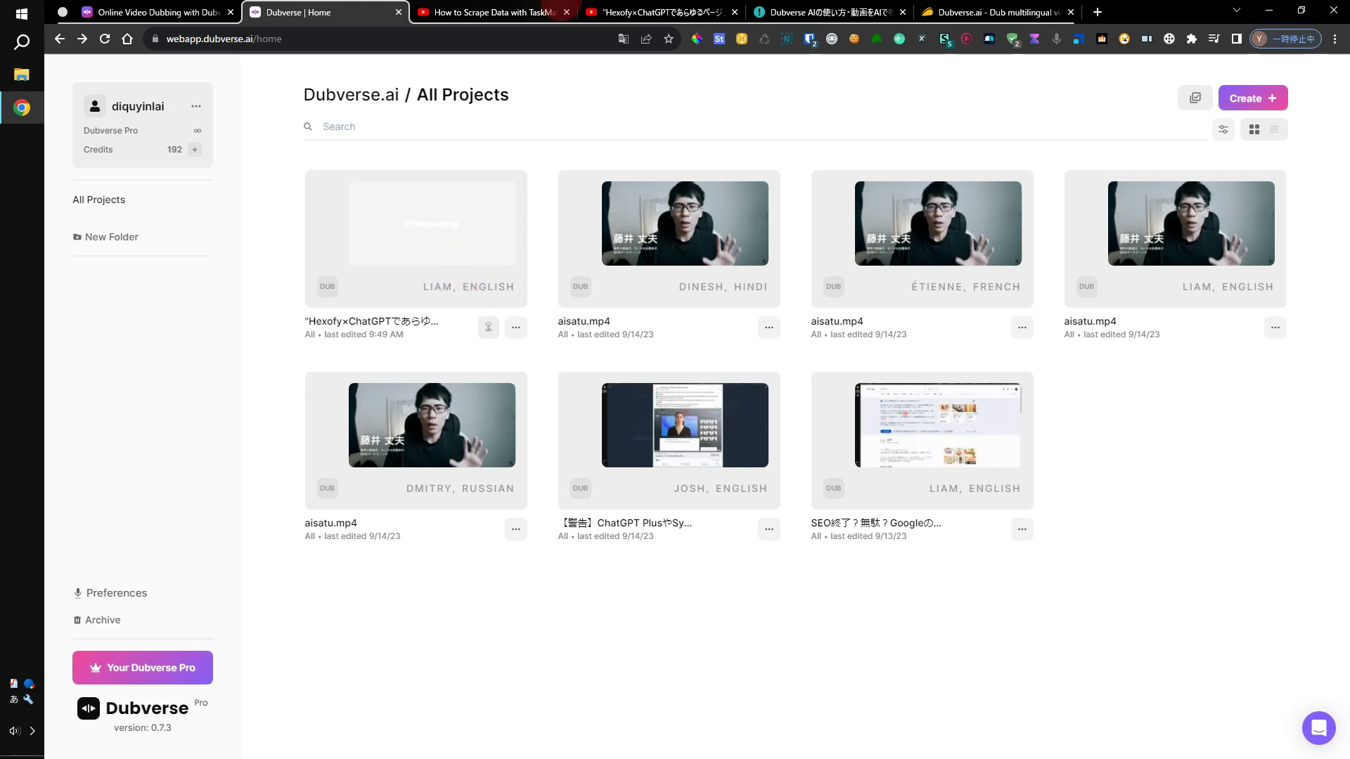
left_click(615, 12)
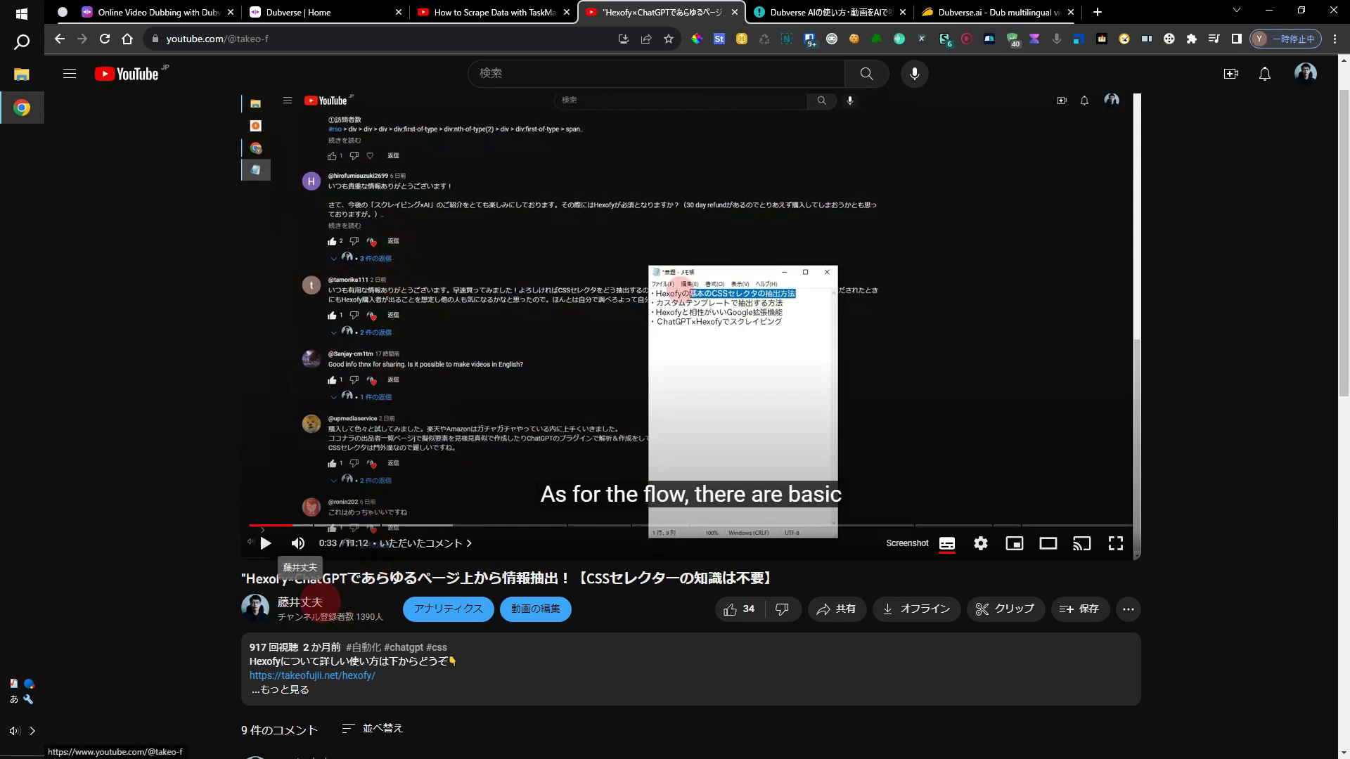
Browse the video lists of the Hexofy uploader's channel and the TaskMagic channel, then return to Dubverse.
left_click(310, 602)
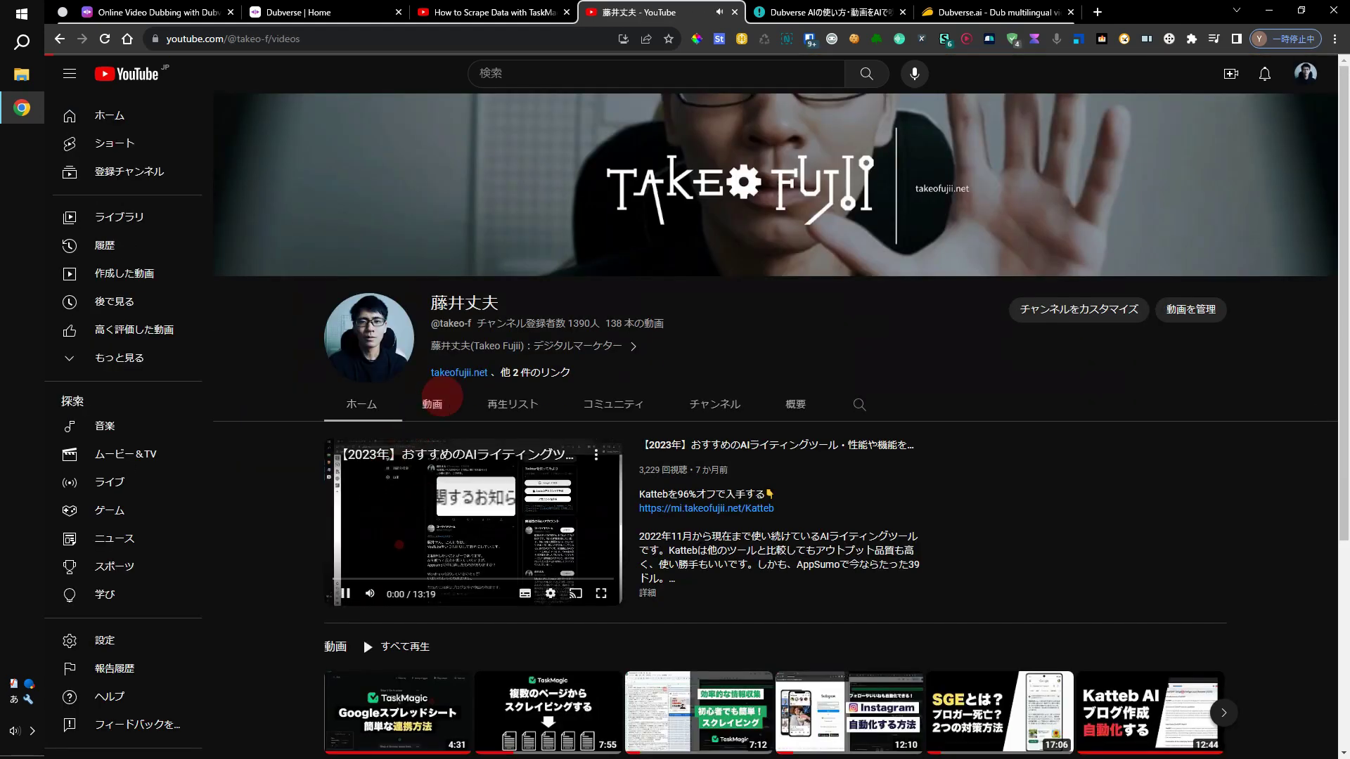
left_click(436, 402)
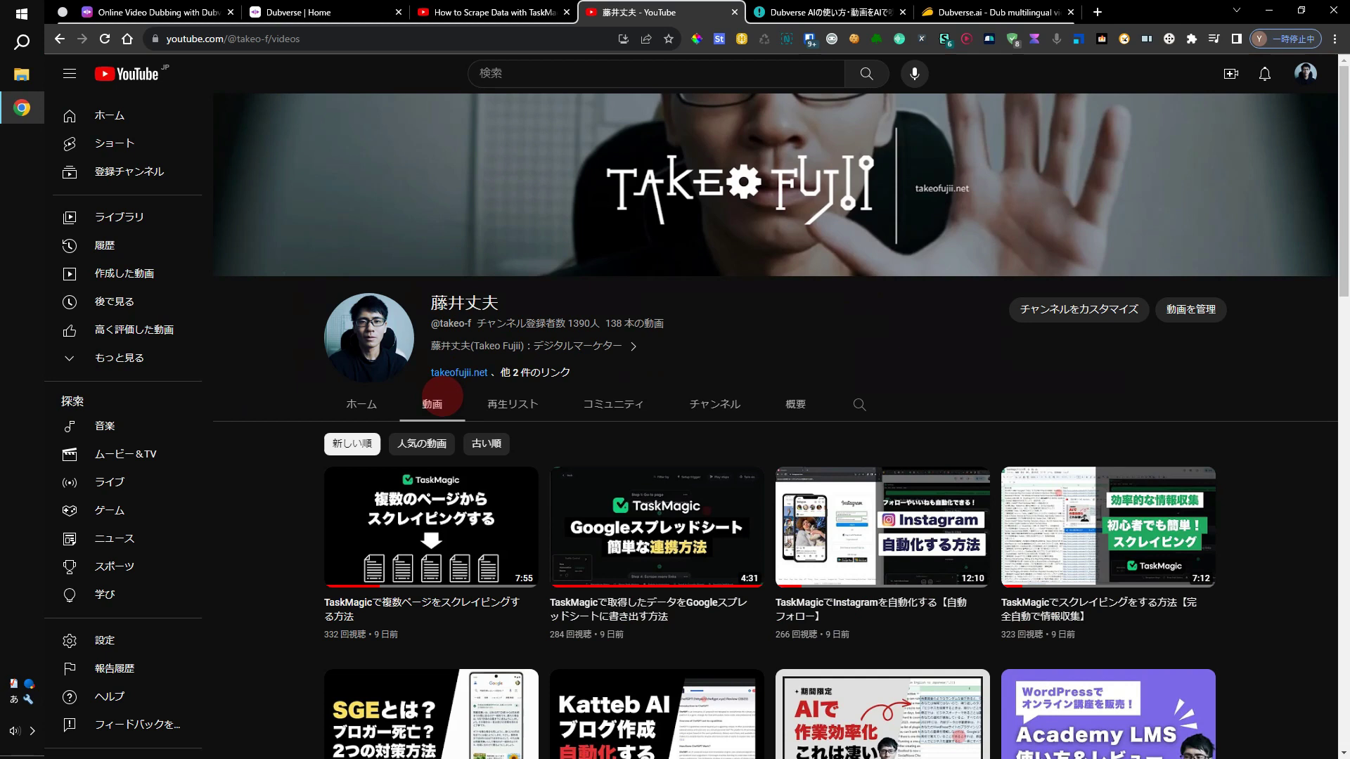
left_click(485, 12)
left_click(326, 655)
left_click(441, 411)
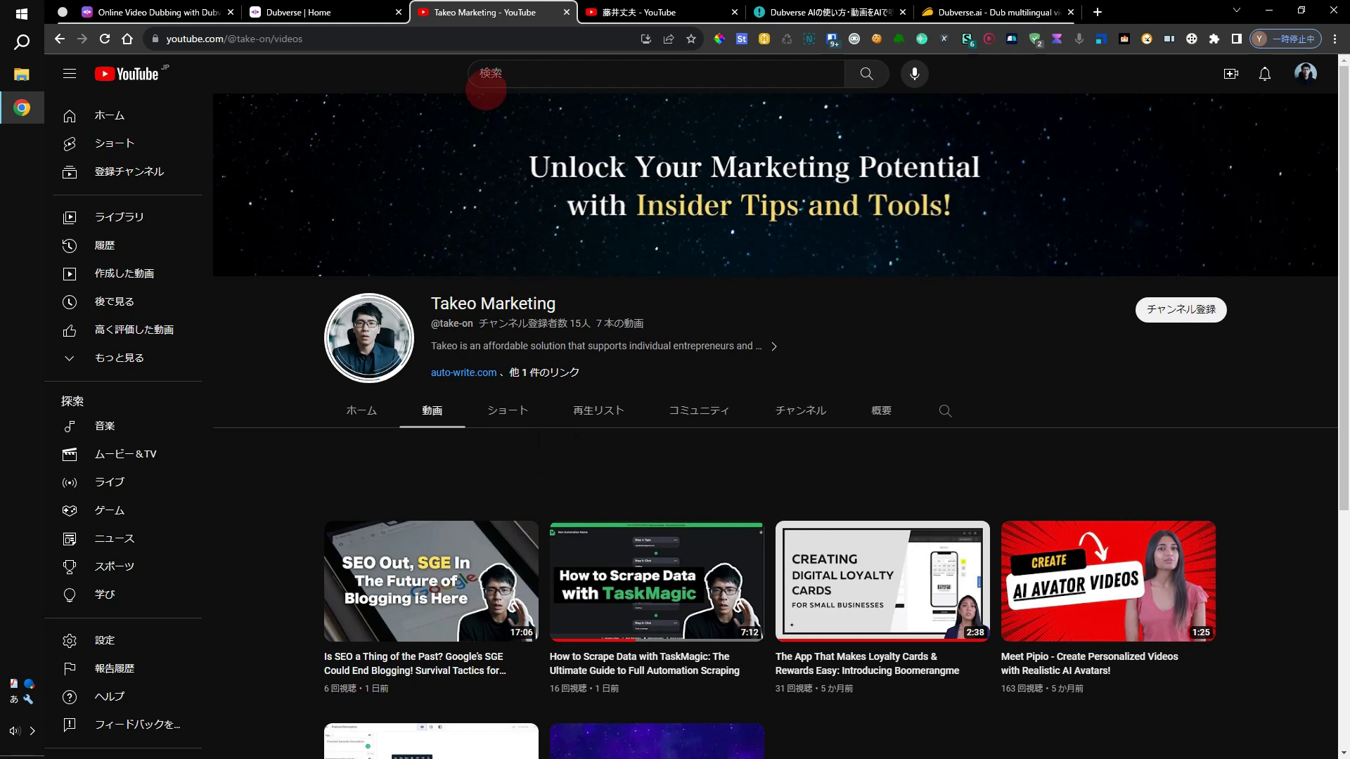
key("ctrl+shift+Tab")
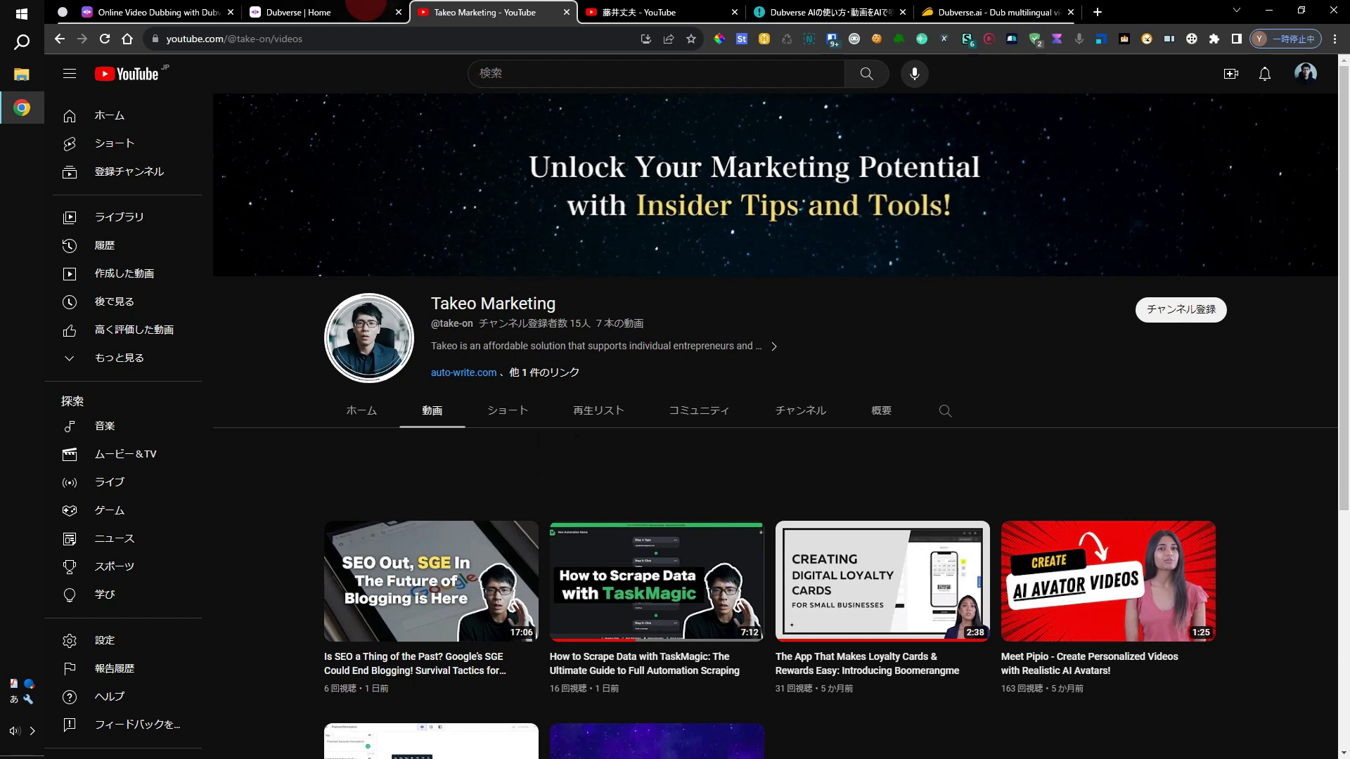
mouse_move(580, 253)
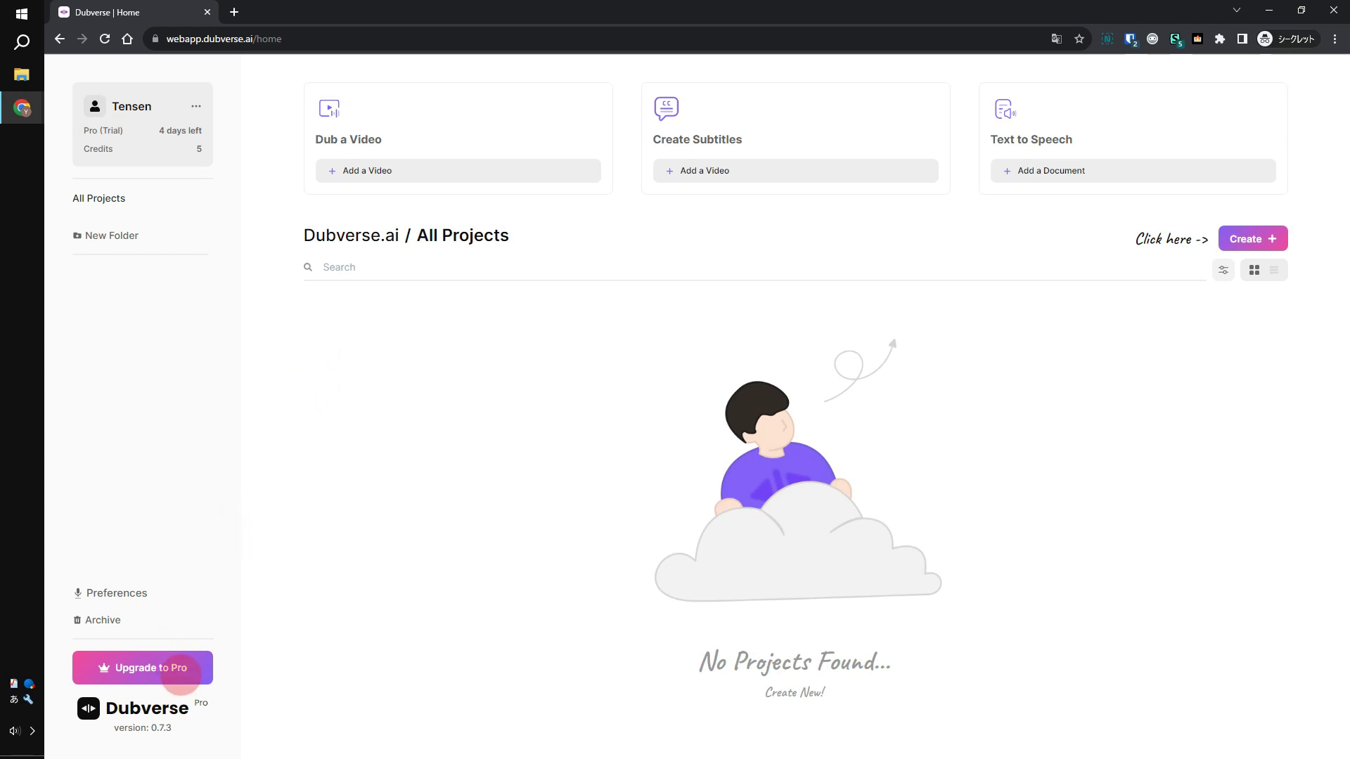
Open Upgrade to Pro and flip through the Your Plan, Monthly and Half-Yearly tabs, ending on the Trial summary.
left_click(181, 674)
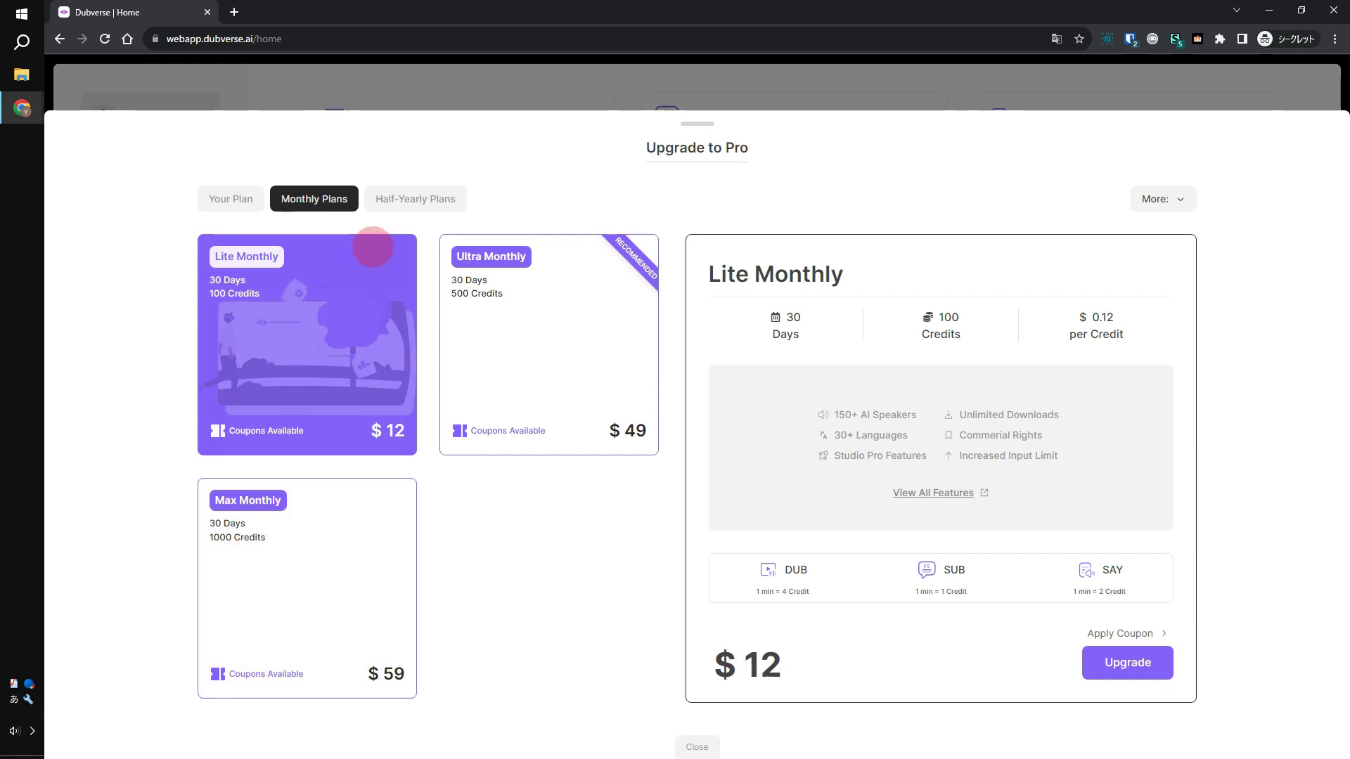
left_click(254, 200)
left_click(307, 198)
left_click(398, 198)
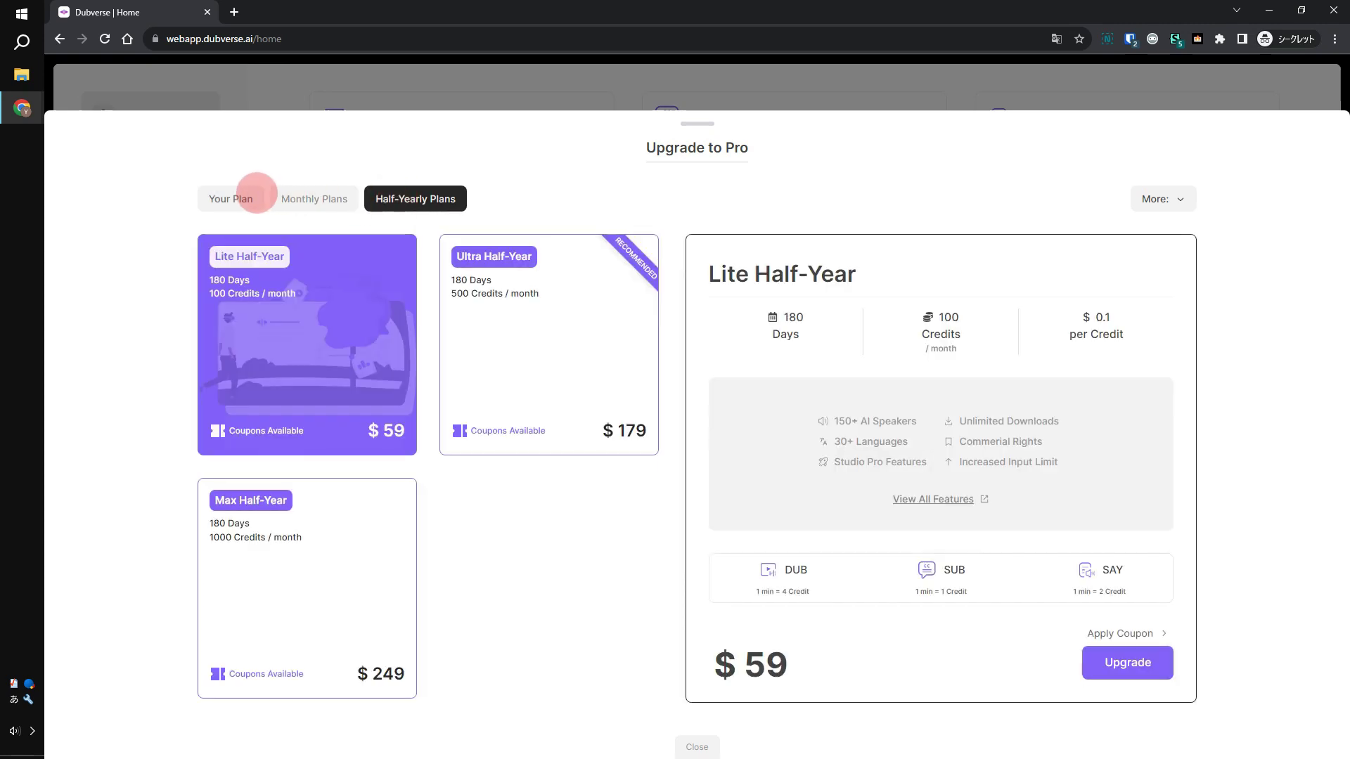
left_click(254, 199)
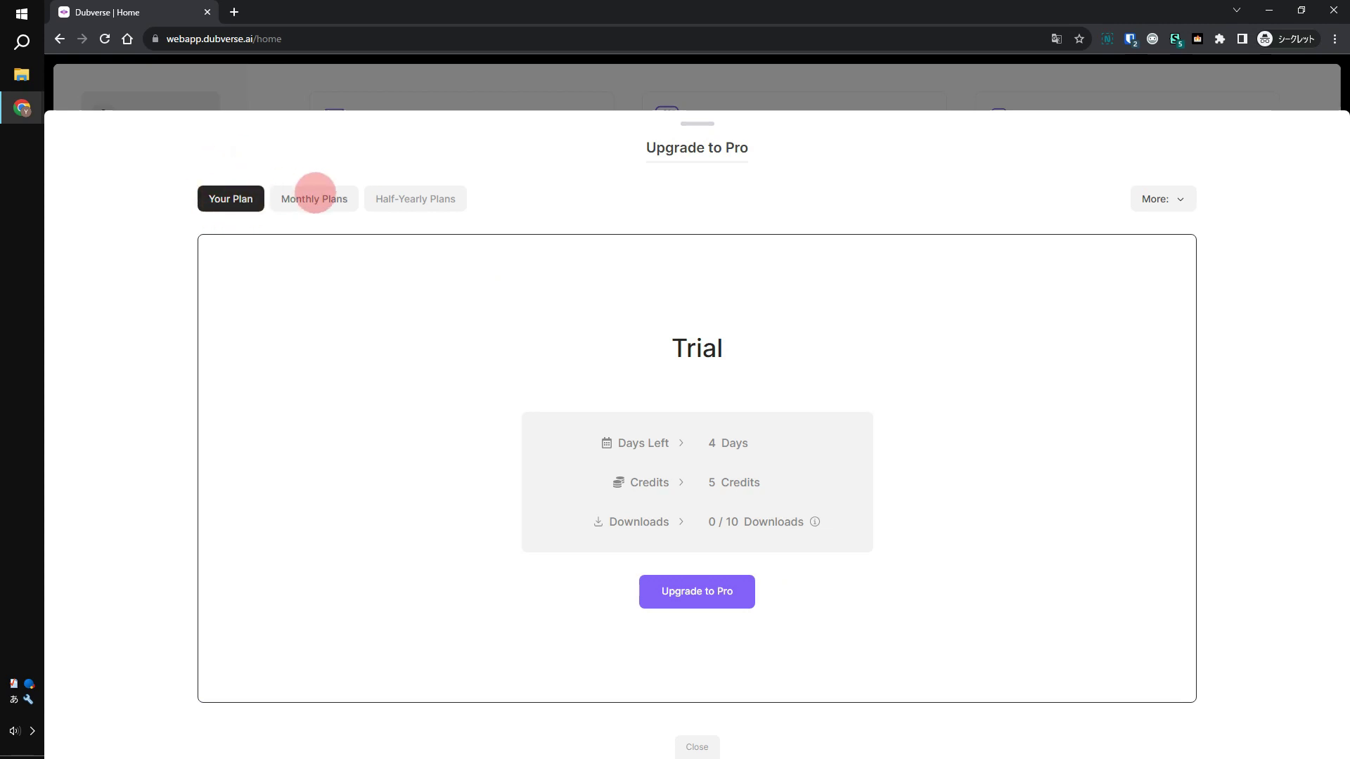
left_click(315, 197)
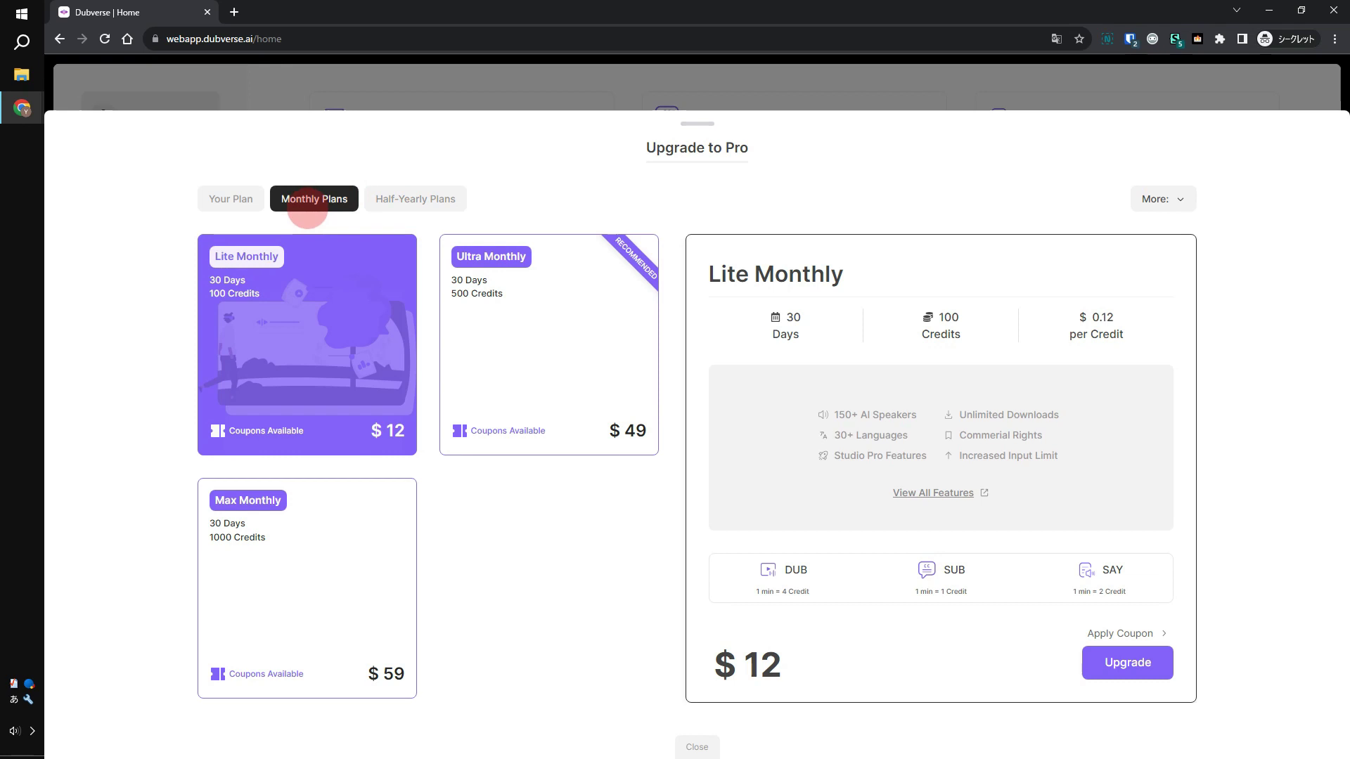
left_click(232, 200)
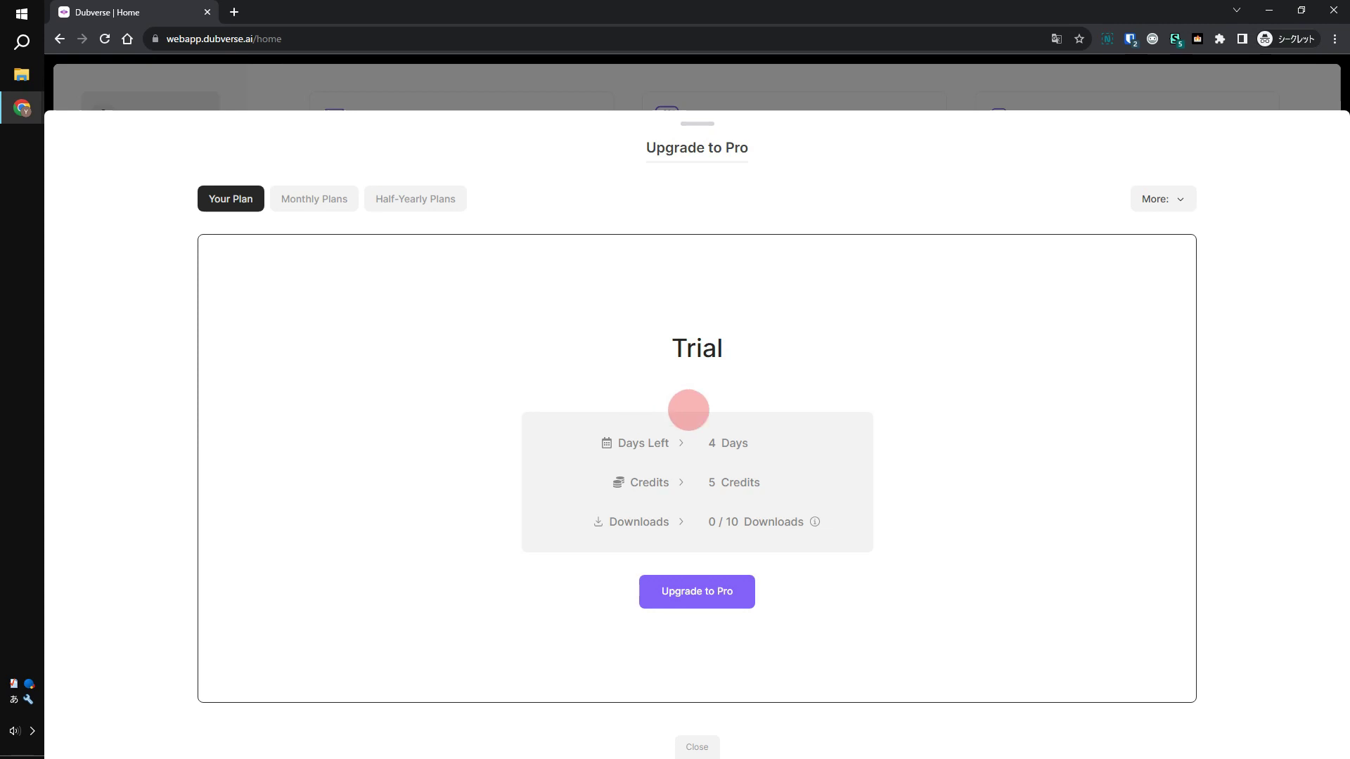
Toggle between half-yearly and monthly pricing, ending on monthly Lite $12, Ultra $49, Max $59.
left_click(320, 202)
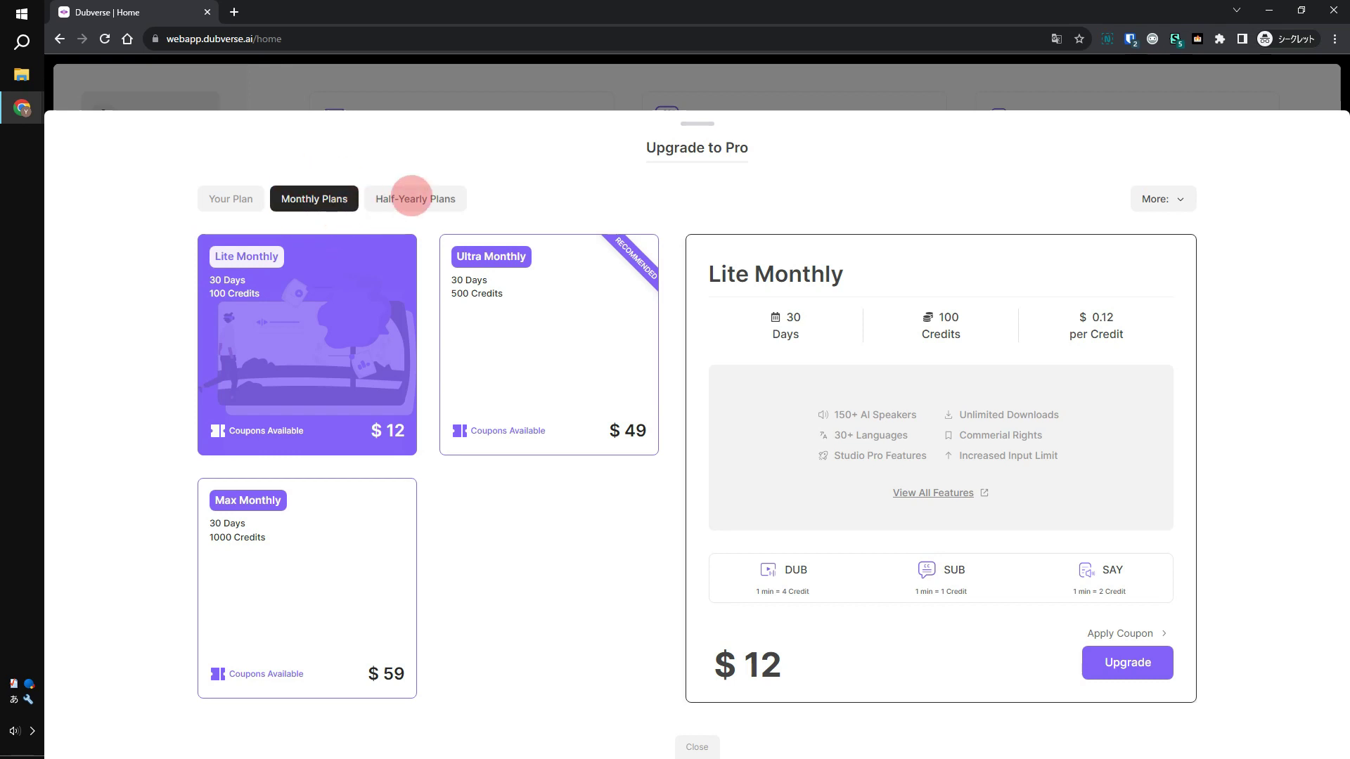
left_click(411, 198)
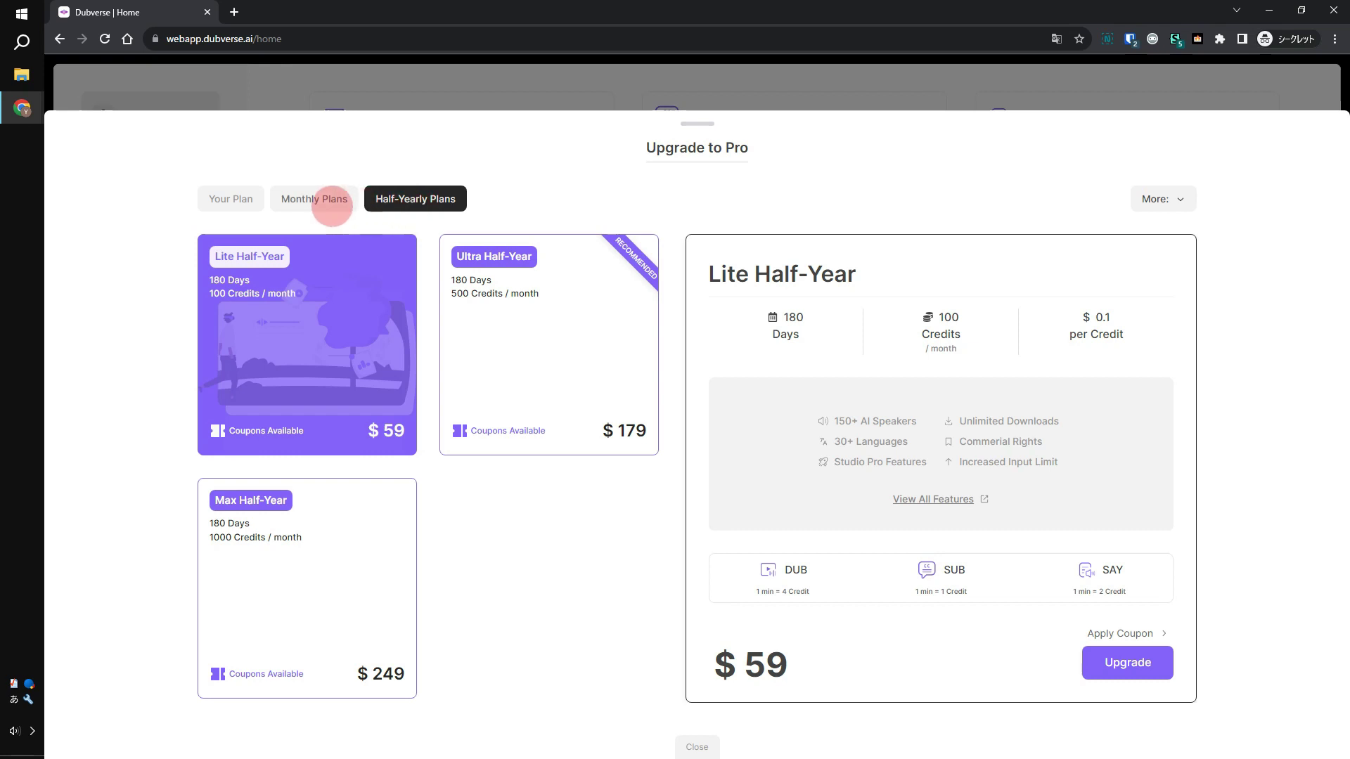
left_click(331, 207)
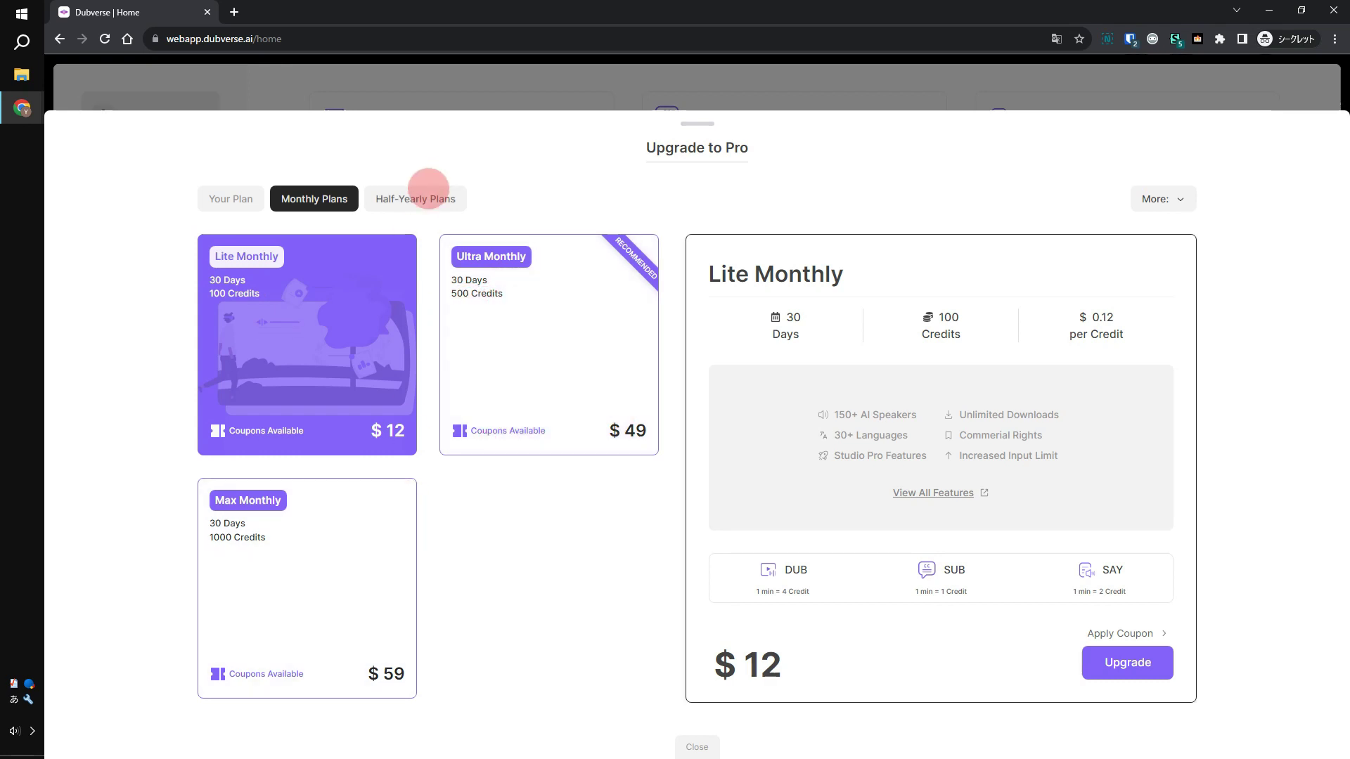
left_click(428, 197)
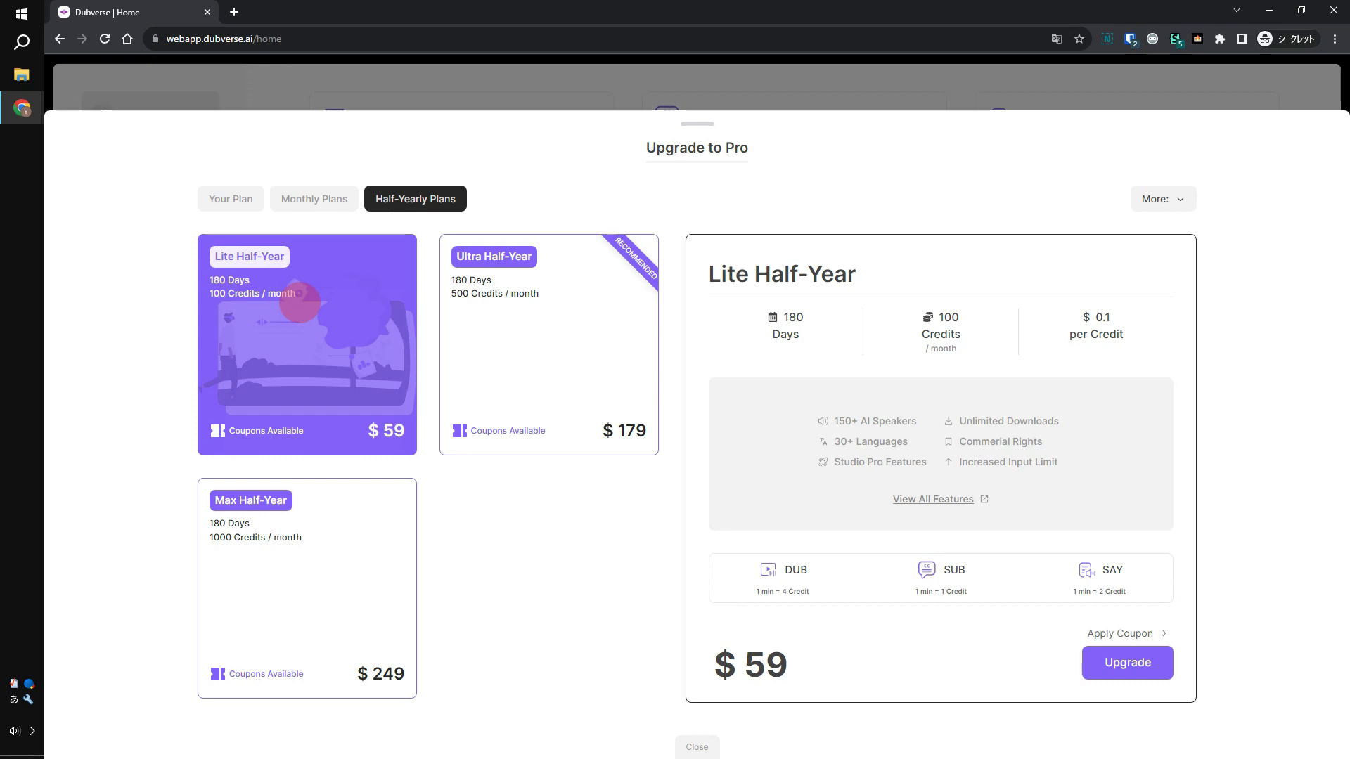
left_click(295, 196)
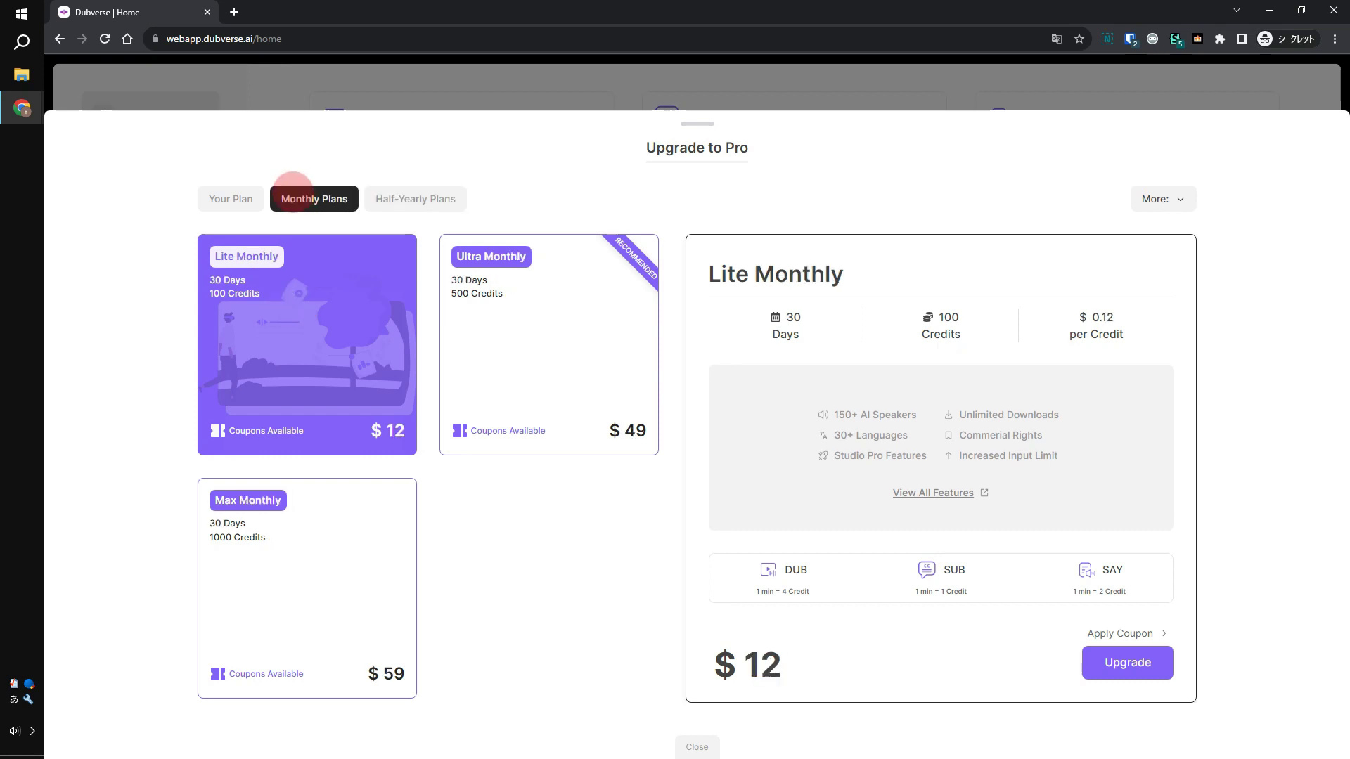